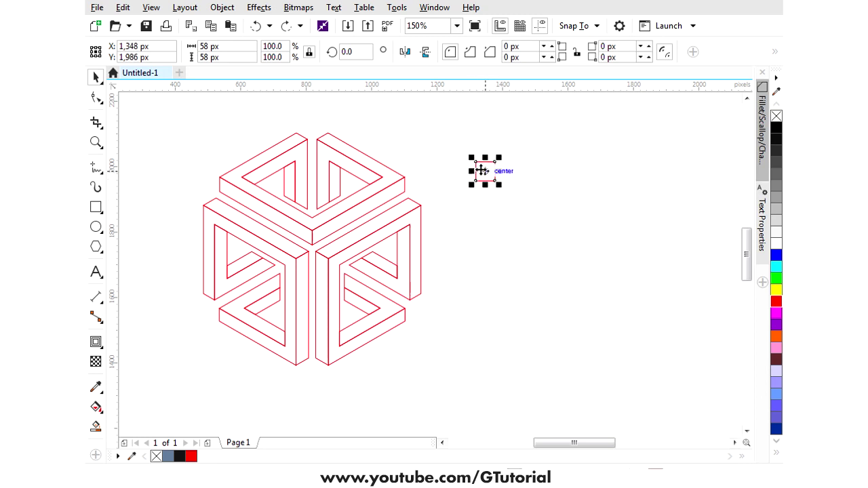
Fill the small square beside the cube with a uniform light blue in RGB, #82ADE8.
scroll(482, 170, "up", 2)
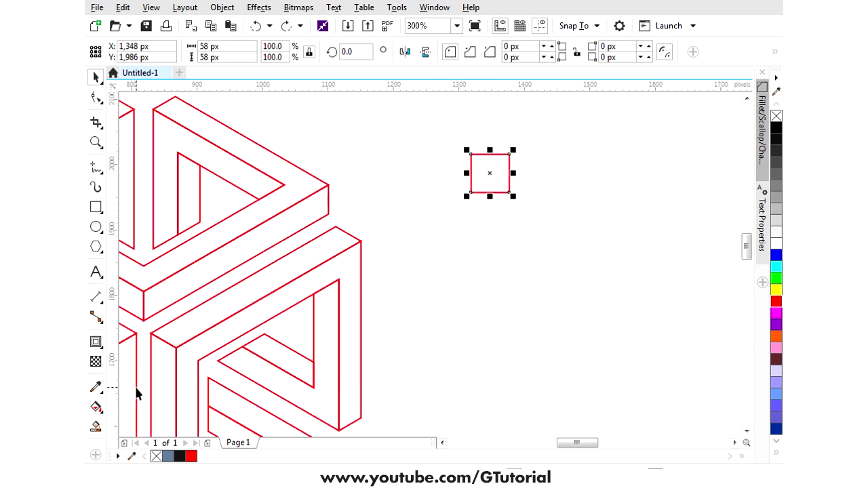
left_click(96, 407)
left_click(115, 52)
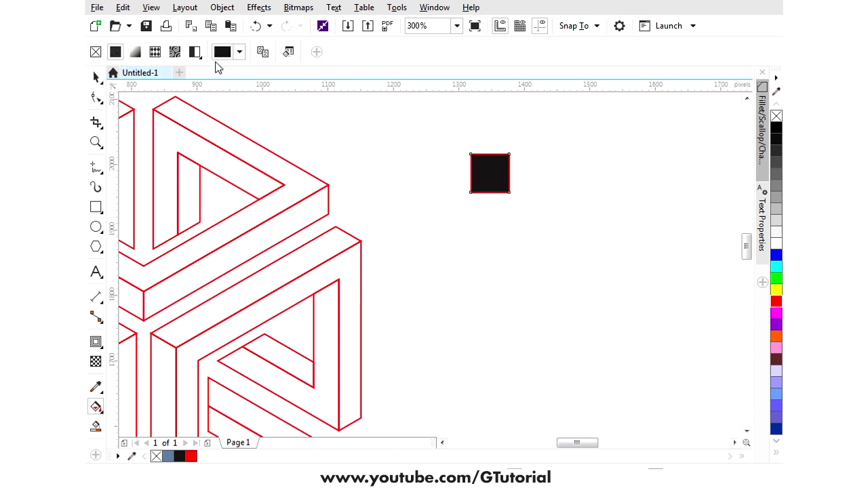
left_click(225, 53)
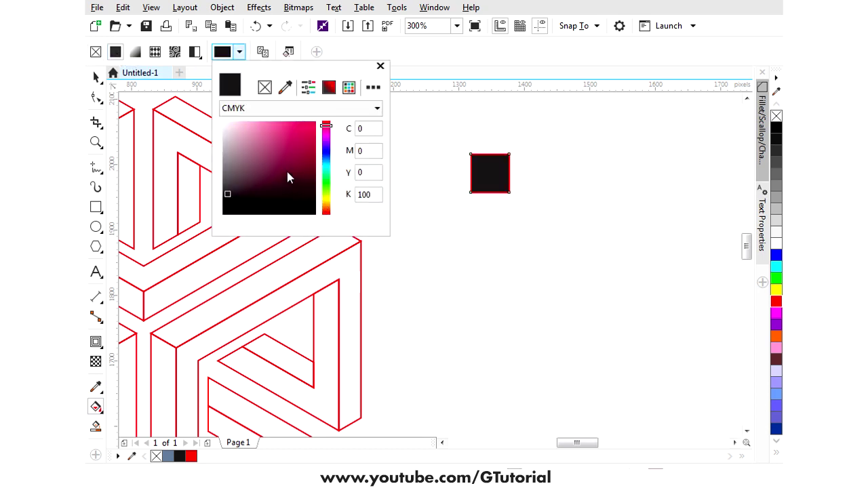
left_click(311, 109)
left_click(297, 140)
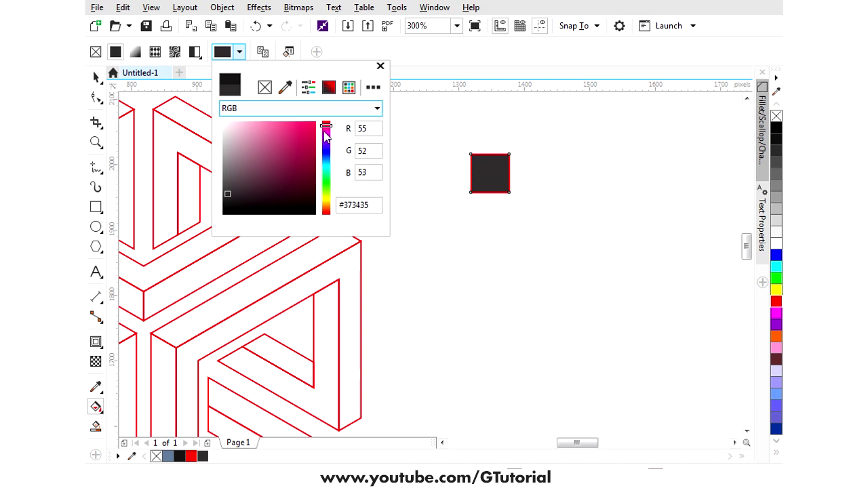
left_click_drag(330, 129, 330, 160)
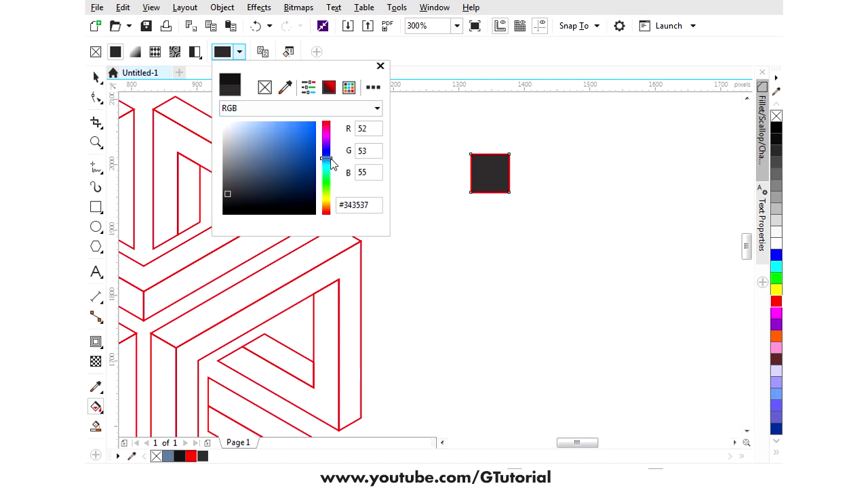
left_click(285, 130)
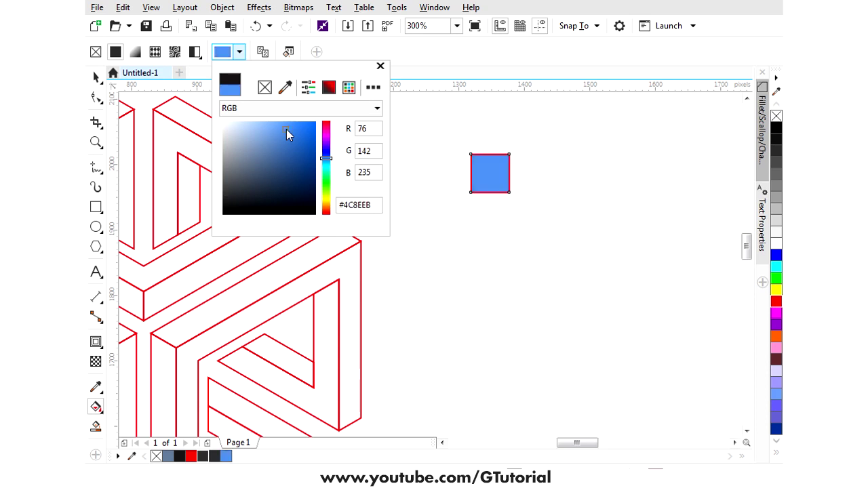
left_click_drag(286, 129, 264, 131)
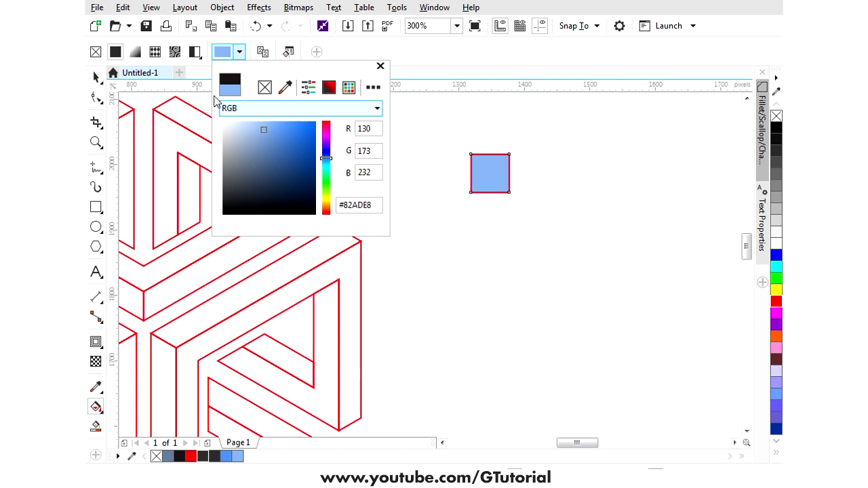
Place a copy of the light-blue square directly below it and fill the copy with a medium blue.
left_click(95, 77)
left_click_drag(488, 168, 495, 221)
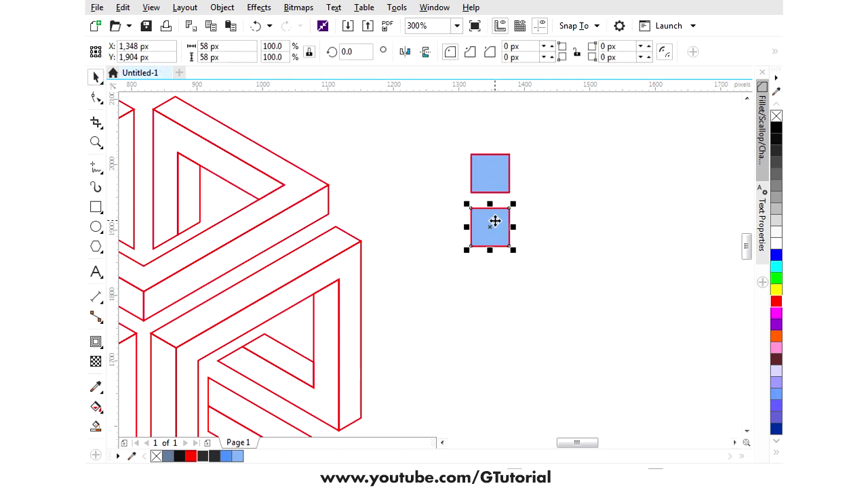
left_click(95, 408)
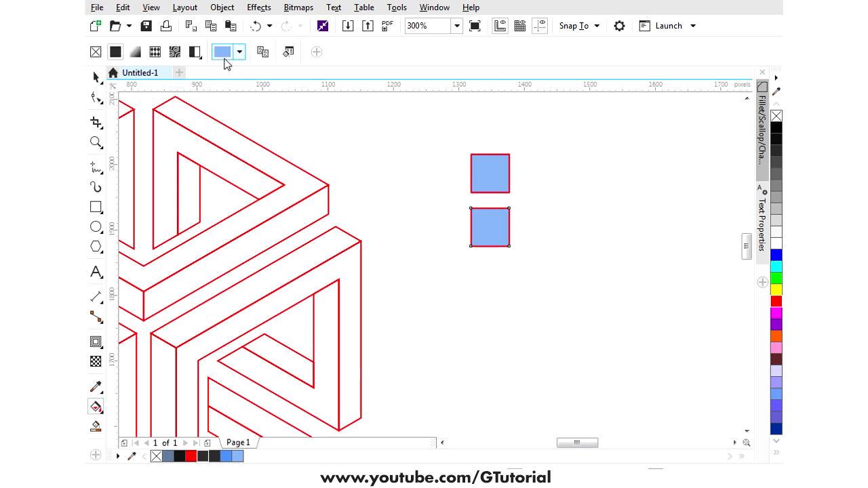
left_click(227, 54)
left_click_drag(265, 131, 282, 155)
Place a copy of the medium-blue square directly below it and fill the copy with dark blue #1E4275.
left_click(96, 77)
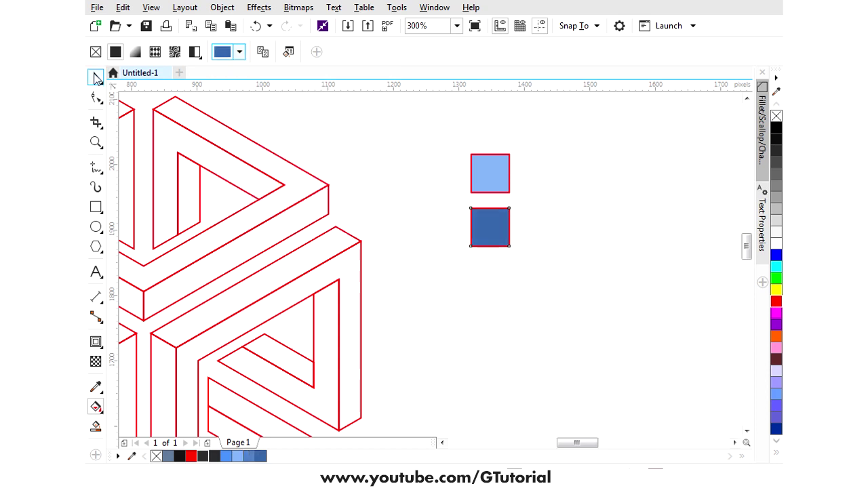
left_click_drag(498, 227, 504, 278)
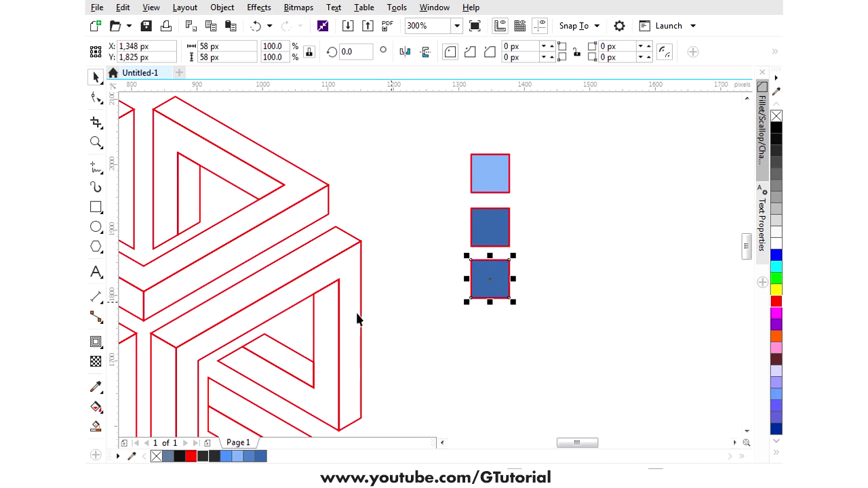
left_click(96, 407)
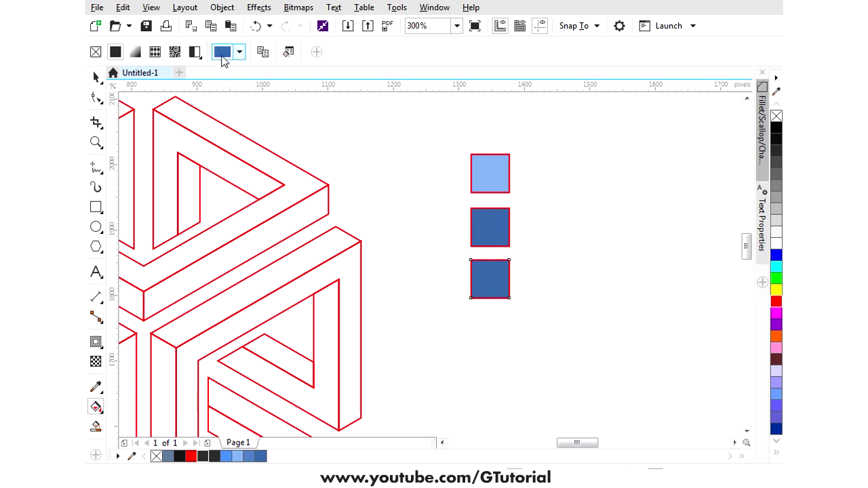
left_click(224, 55)
left_click_drag(285, 154, 291, 171)
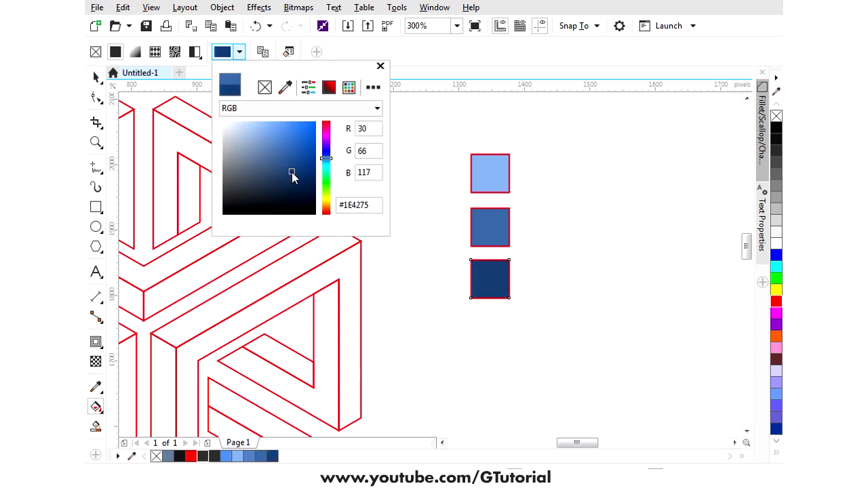
left_click(96, 78)
Sample the light-blue swatch and apply its colour to all upward-facing surfaces of the cube figure, including the small inner ones.
left_click_drag(449, 227, 527, 194)
scroll(441, 229, "down", 2)
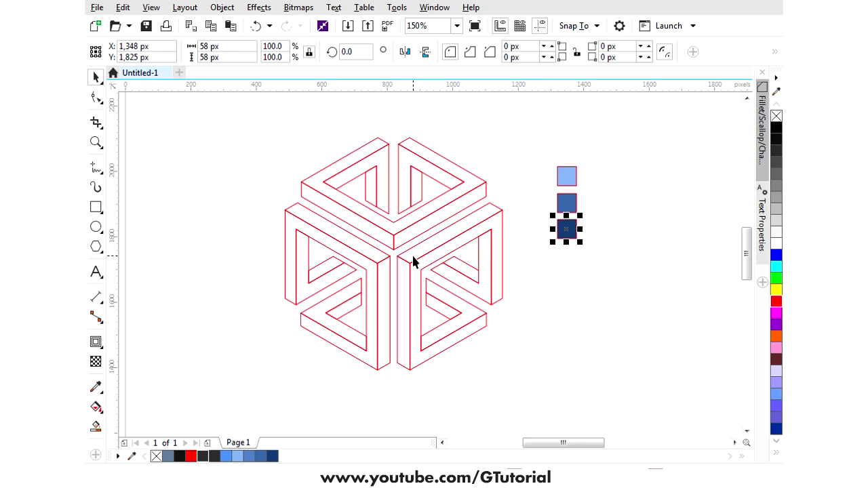
left_click_drag(429, 187, 435, 194)
left_click(186, 144)
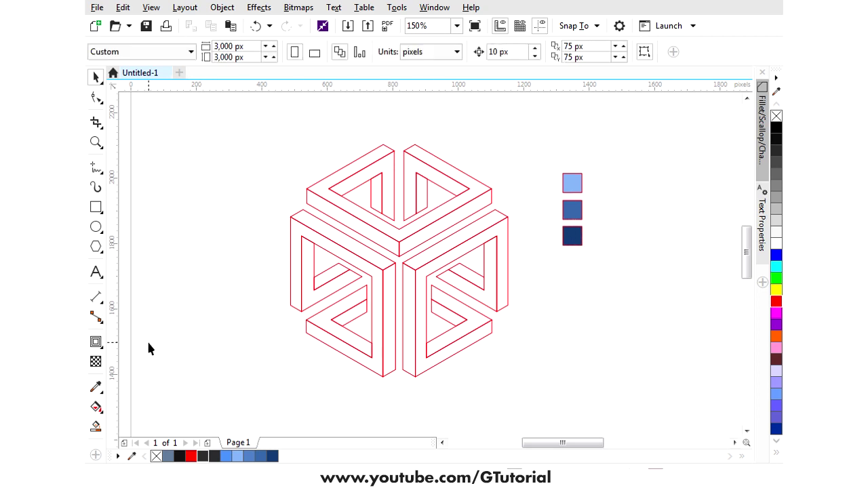
left_click(95, 386)
left_click(572, 183)
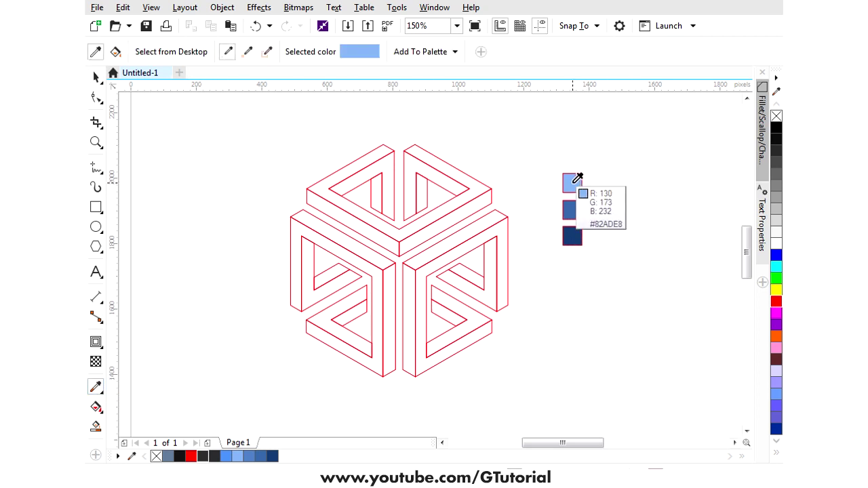
left_click(430, 158)
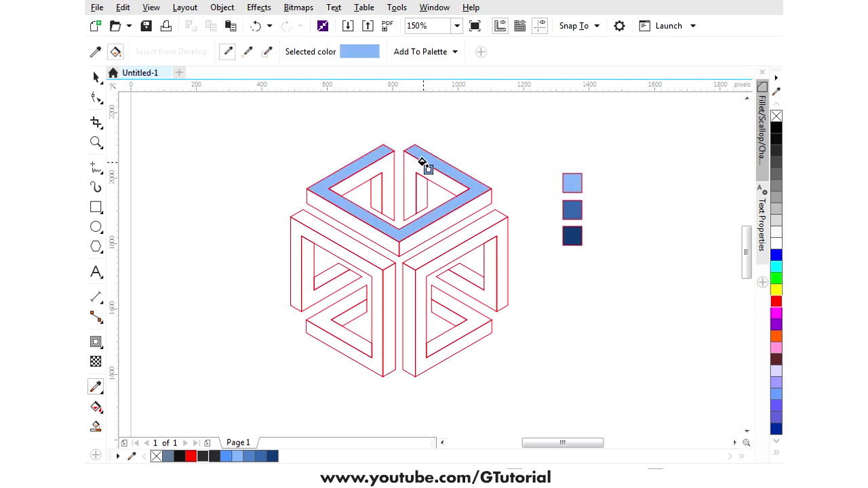
left_click(447, 241)
left_click(466, 273)
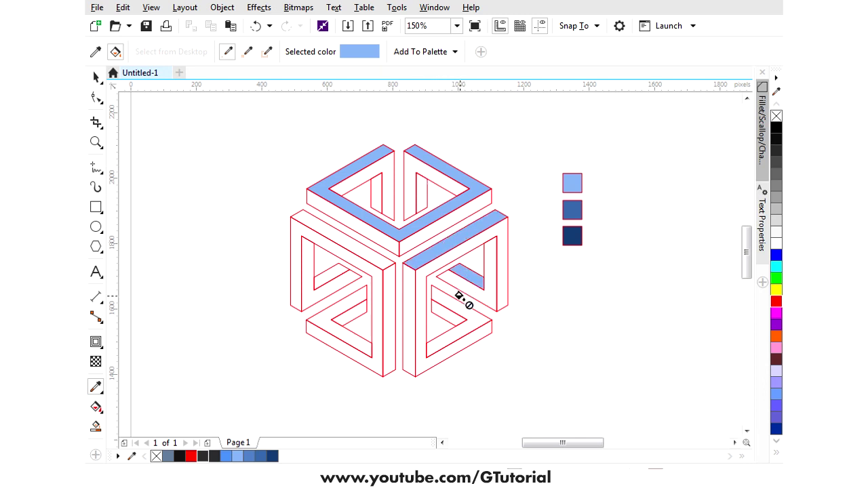
left_click(448, 301)
left_click(339, 308)
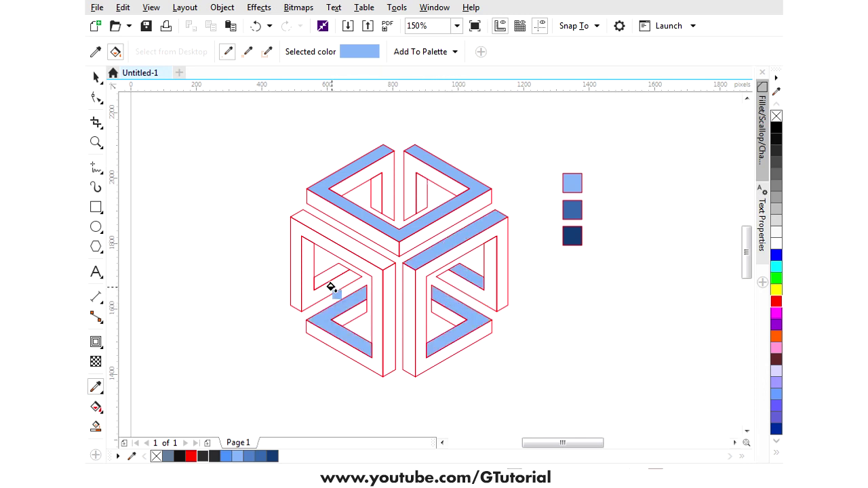
left_click(331, 275)
left_click(339, 239)
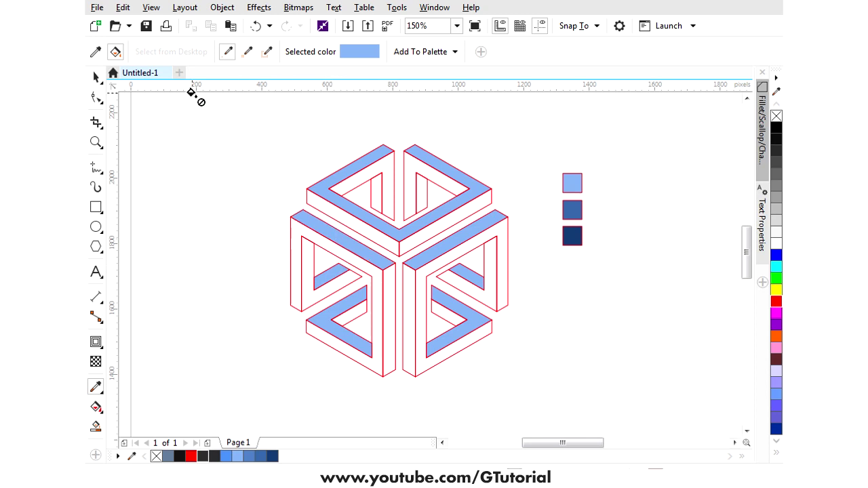
Sample the medium-blue swatch and apply its colour to all right-facing surfaces of the cube figure, including the inner ones.
left_click(95, 52)
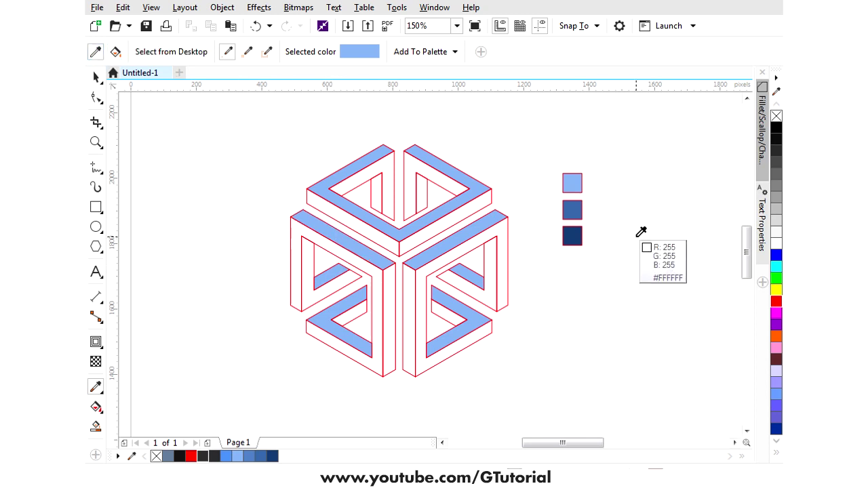
left_click(572, 210)
left_click(503, 236)
left_click(483, 198)
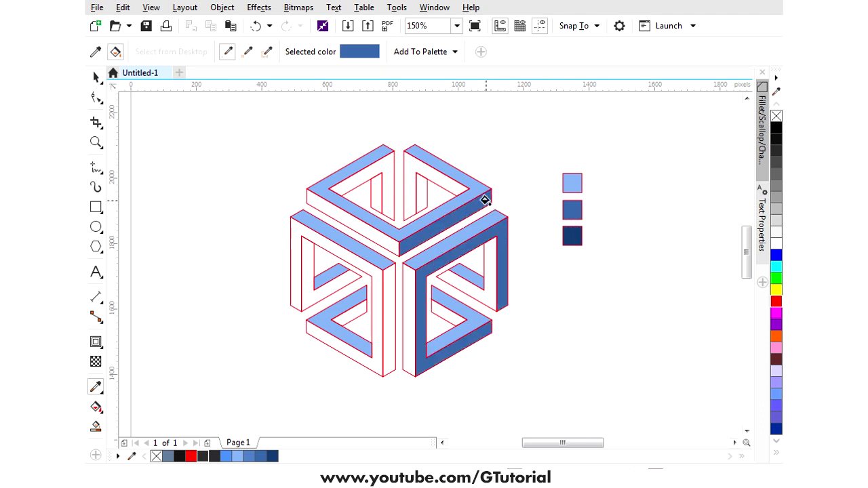
left_click(388, 174)
left_click(421, 198)
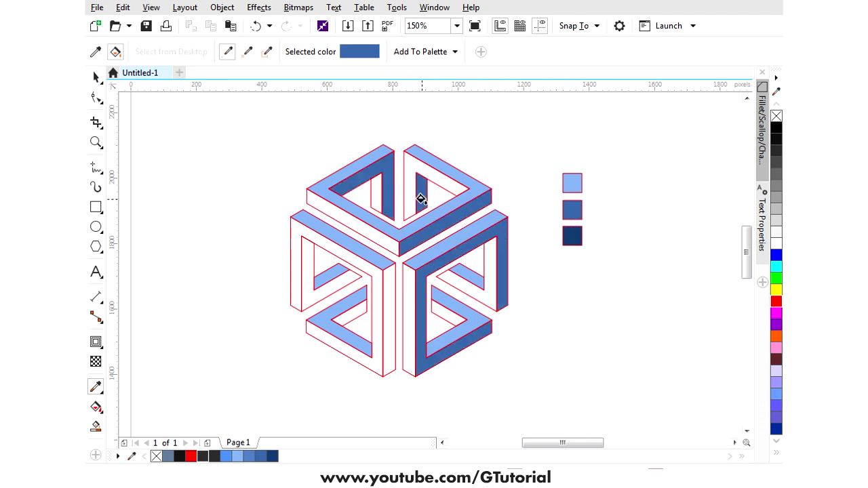
left_click(385, 297)
left_click(349, 312)
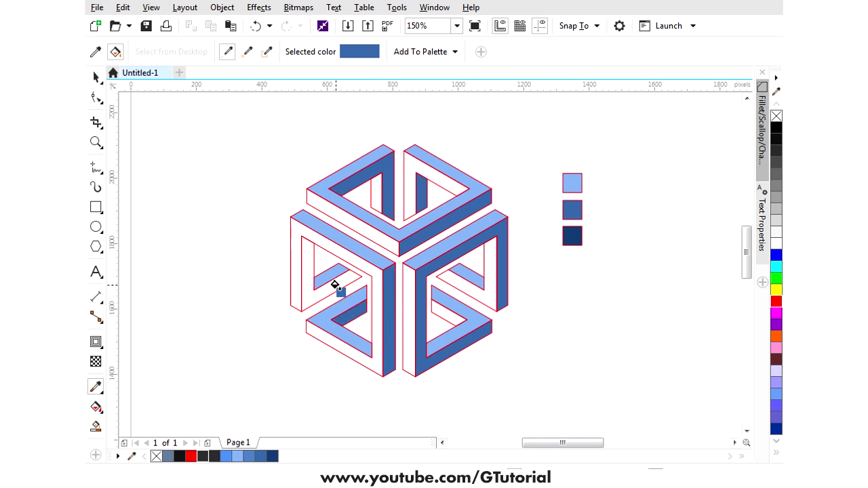
left_click(333, 287)
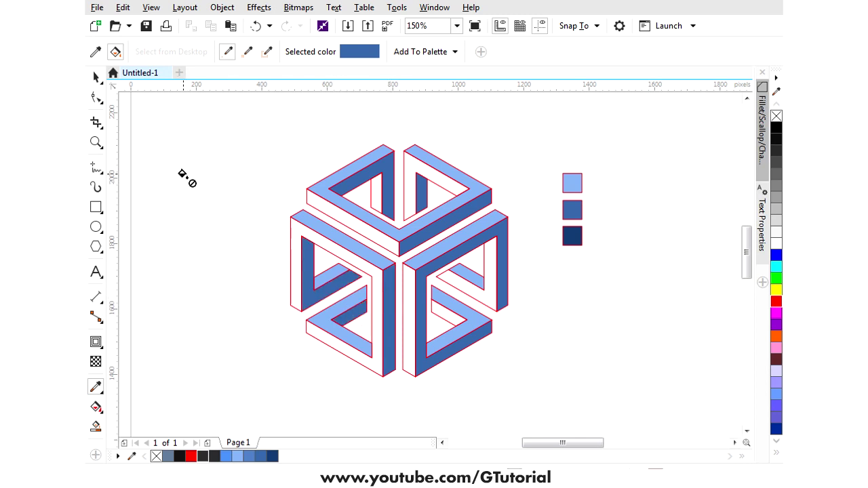
Sample the dark-blue swatch and apply its colour to all remaining left-facing surfaces of the cube figure.
left_click(96, 51)
left_click(572, 236)
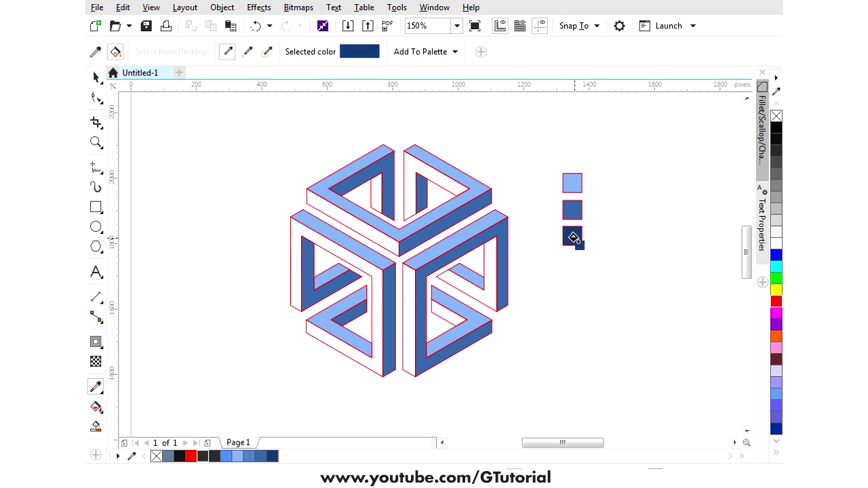
left_click(408, 302)
left_click(446, 313)
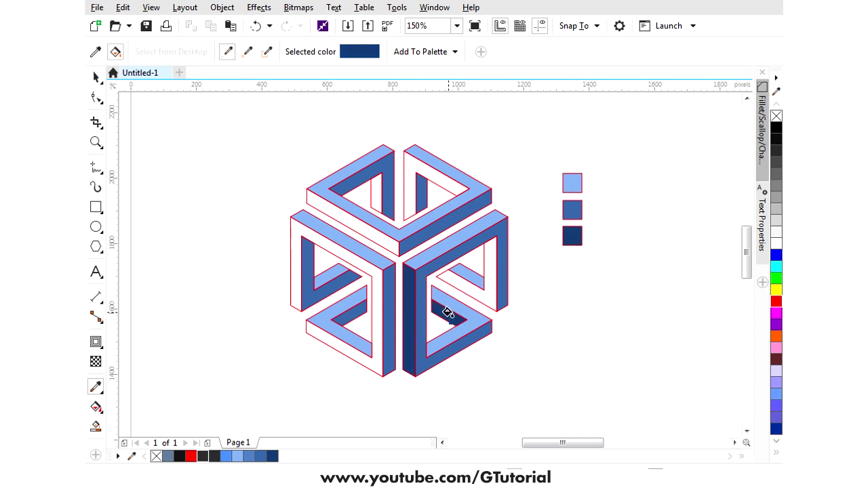
left_click(479, 296)
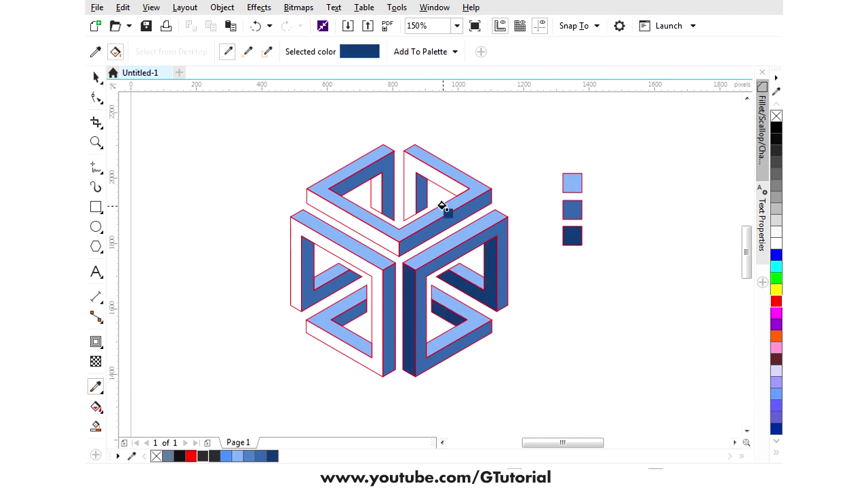
left_click(422, 171)
left_click(377, 193)
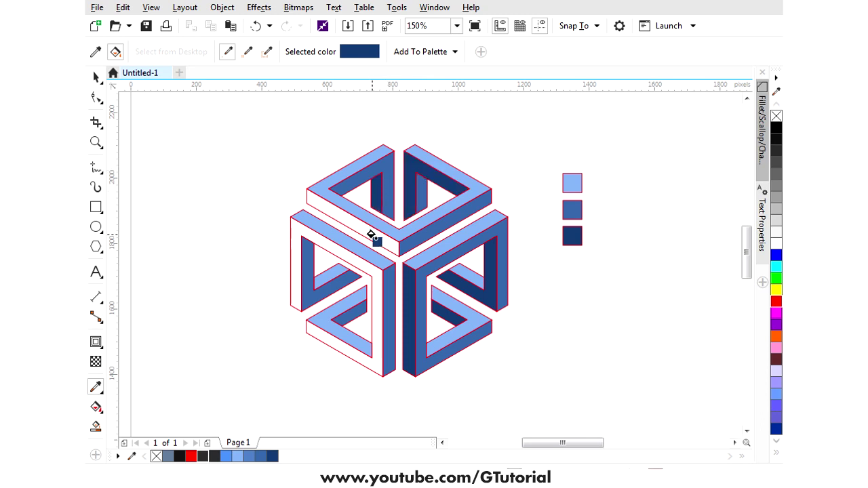
left_click(373, 237)
left_click(335, 308)
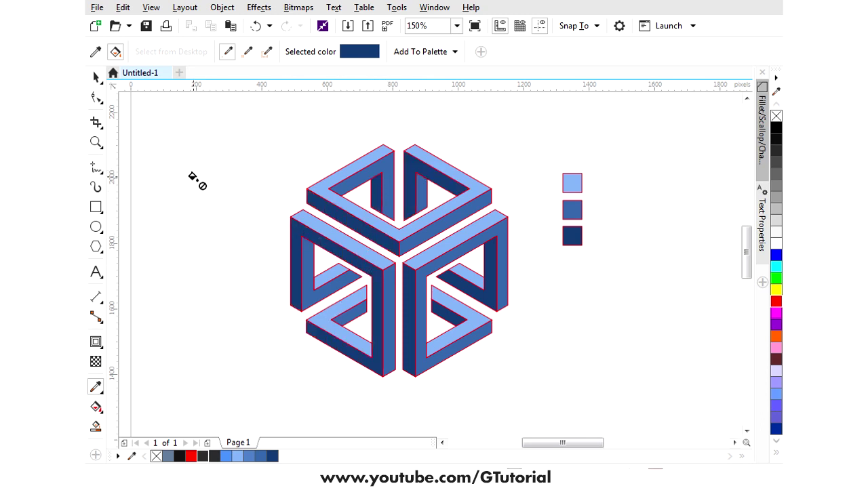
Remove the red outline from all shapes of the cube figure.
left_click(95, 76)
left_click_drag(278, 124, 517, 409)
right_click(777, 118)
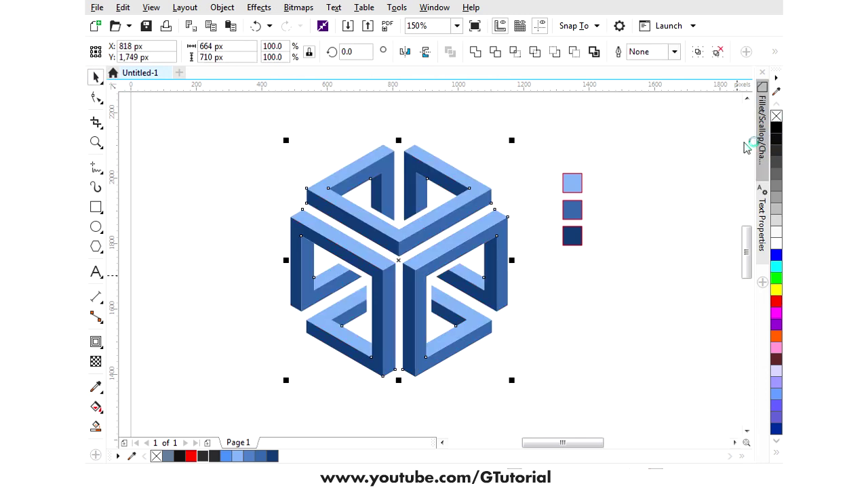
left_click(649, 213)
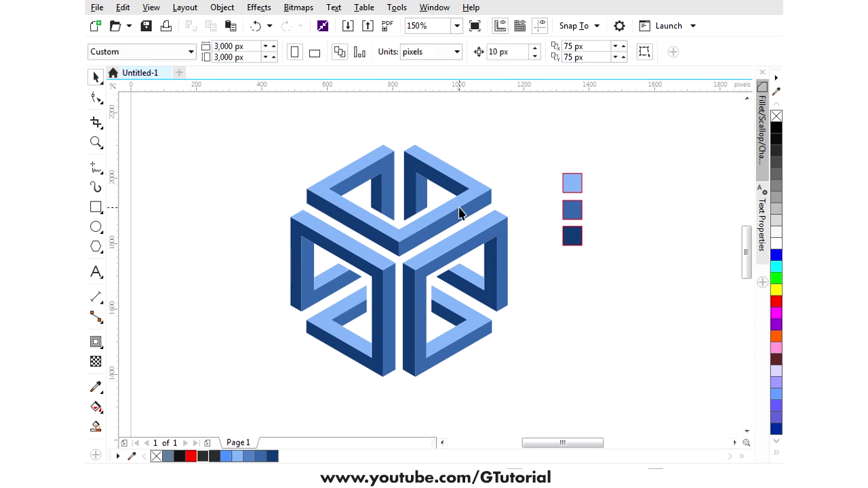
left_click_drag(265, 129, 517, 392)
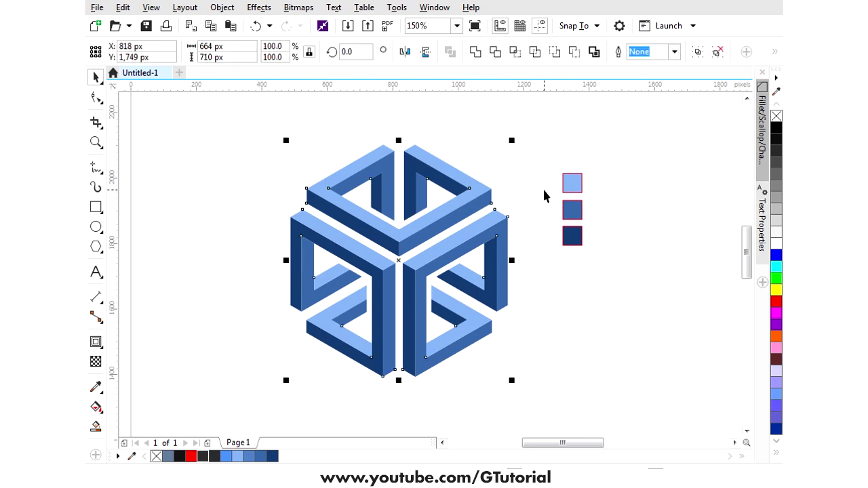
left_click(720, 58)
left_click(679, 193)
Apply a linear gradient along the small light-blue inner face of the right-hand frame, from its outer end down to its lower corner.
left_click(480, 285)
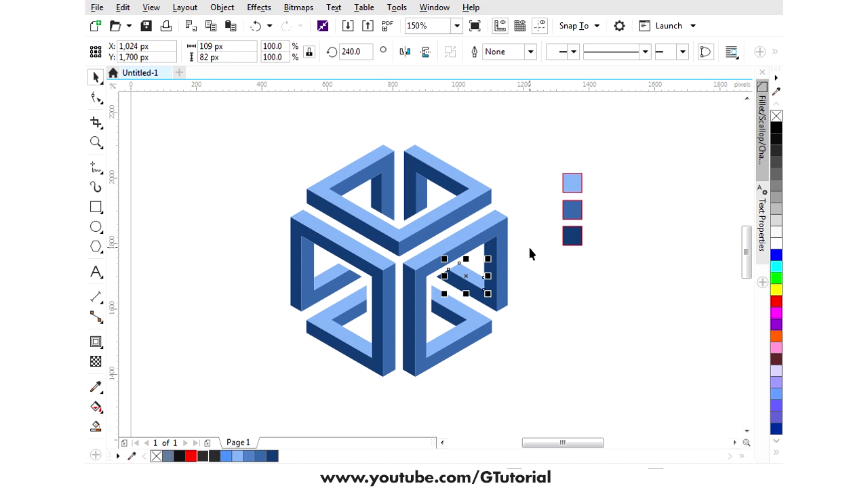
scroll(529, 253, "up", 1)
left_click(96, 406)
left_click_drag(366, 291, 439, 331)
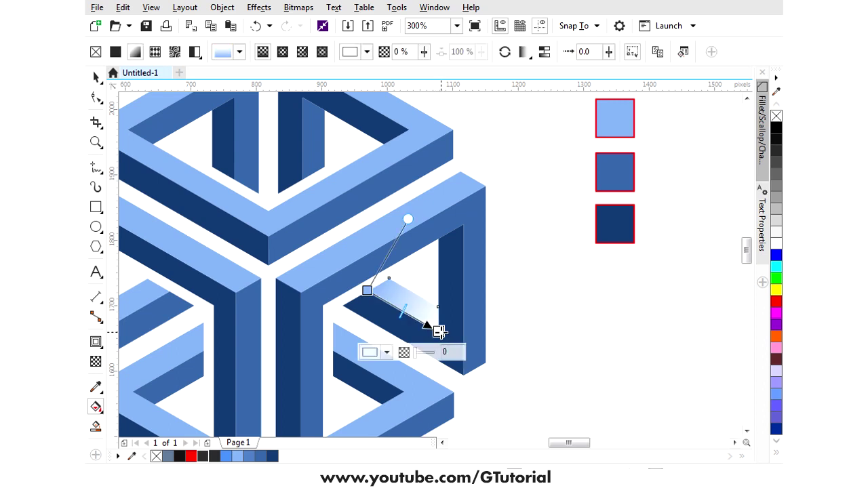
Set the end colour of the small face's gradient to #3D69A6 by sampling the medium-blue swatch, then deselect the face.
left_click(386, 352)
left_click(417, 204)
left_click(616, 186)
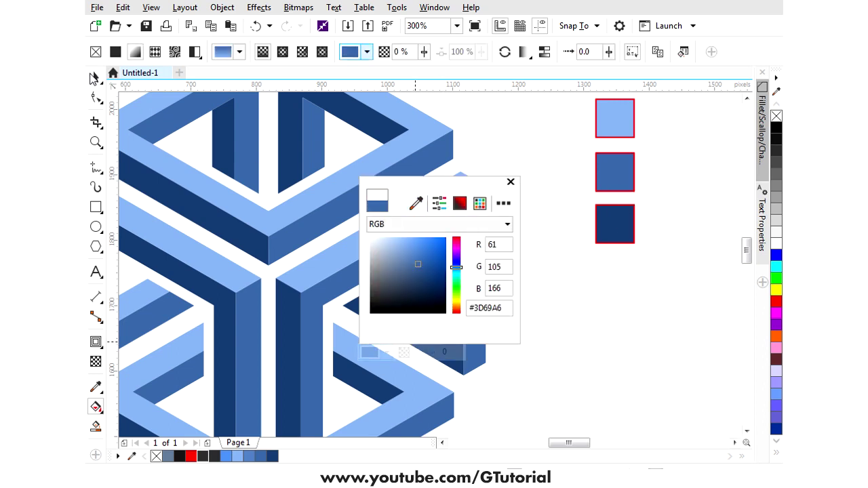
key("space")
left_click(508, 329)
left_click_drag(441, 325, 507, 281)
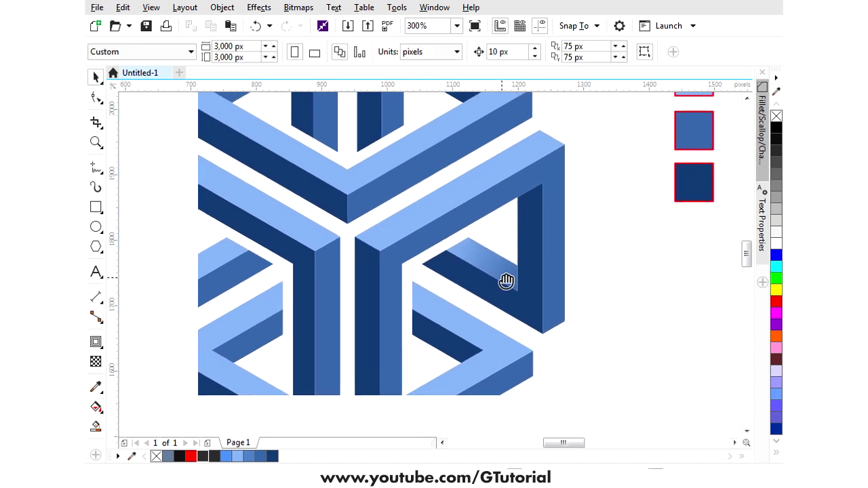
scroll(507, 281, "down", 2)
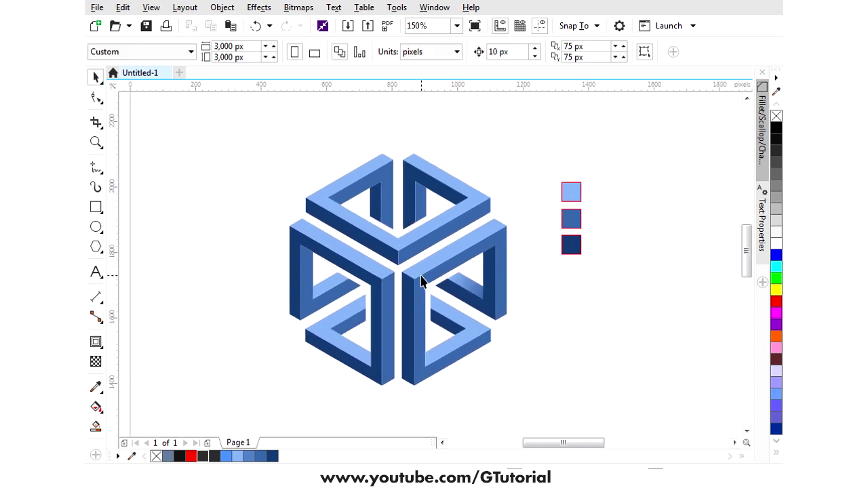
Copy the gradient fill of the right frame's small light-blue face onto the matching small inner face of the left frame.
left_click(333, 287)
scroll(403, 290, "up", 2)
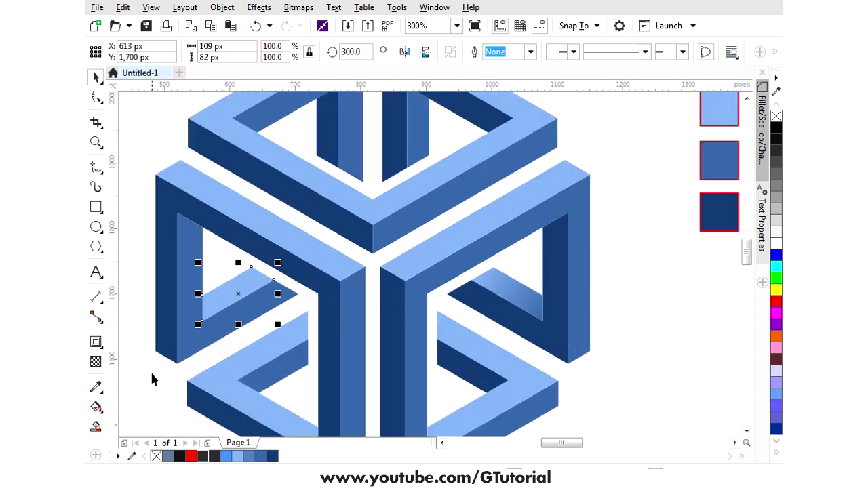
left_click(96, 407)
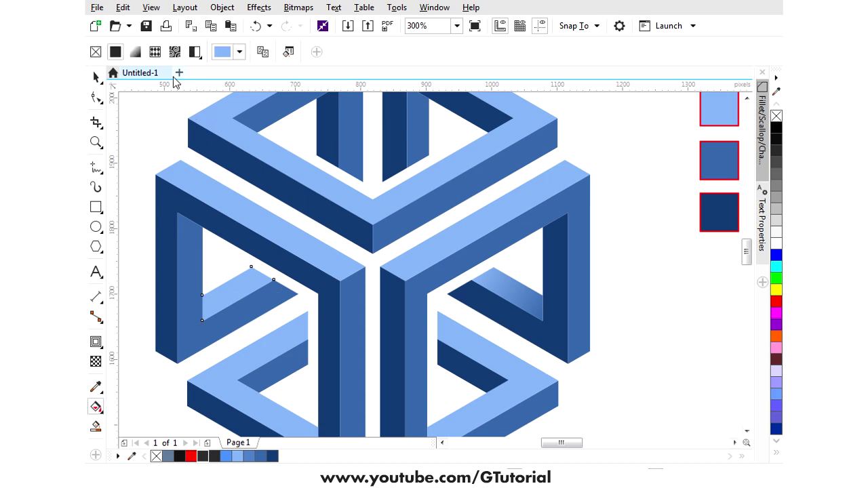
left_click(514, 284)
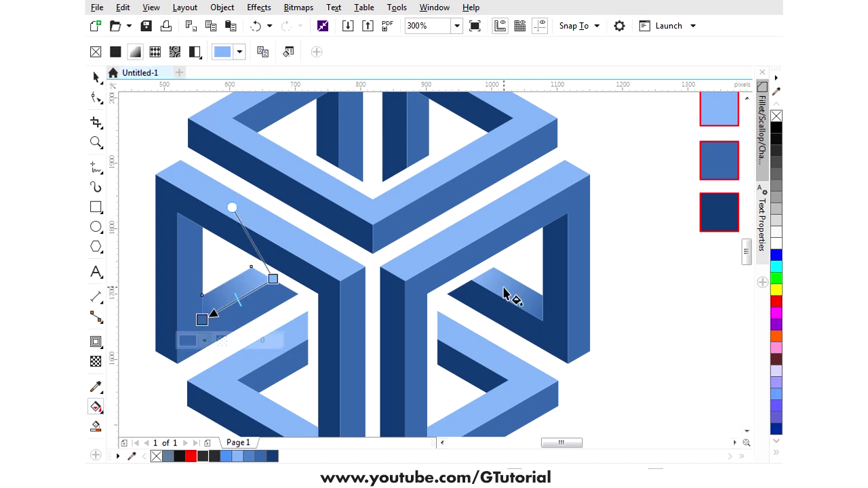
left_click(96, 76)
key("Escape")
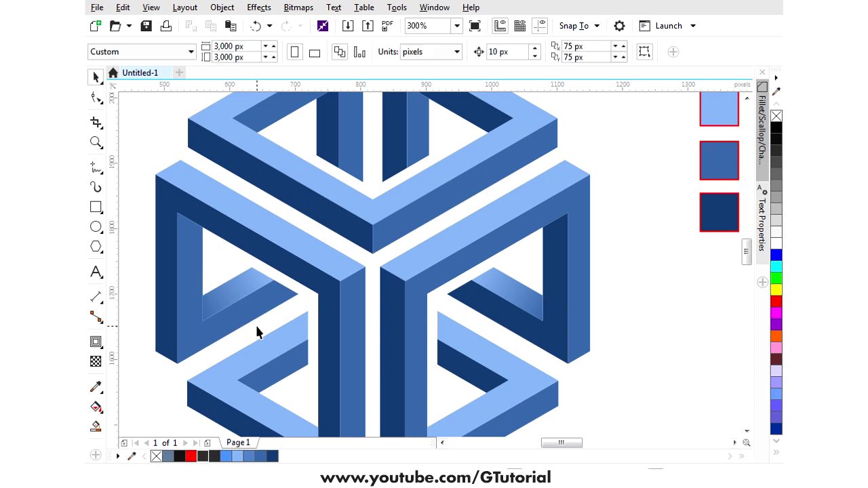
scroll(257, 329, "down", 2)
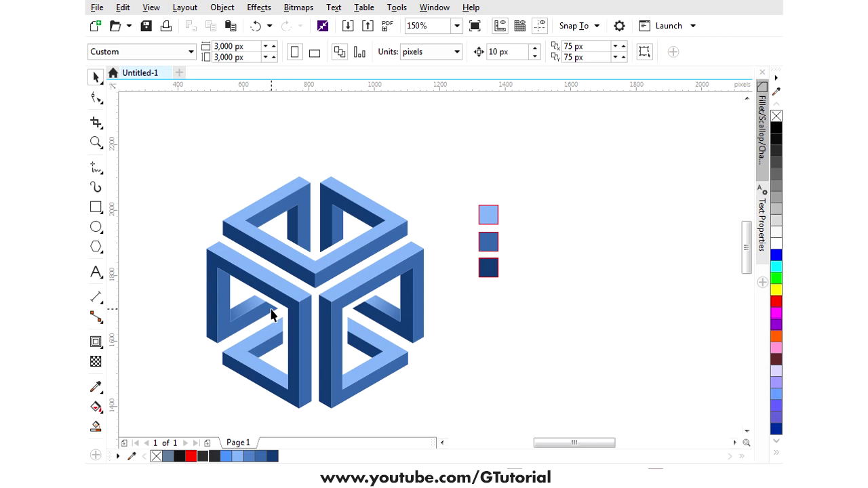
Apply a linear gradient to the lower-left L-shaped light-blue face from its outer corner to its lower end, skewed to align with its upper end.
scroll(291, 393, "up", 2)
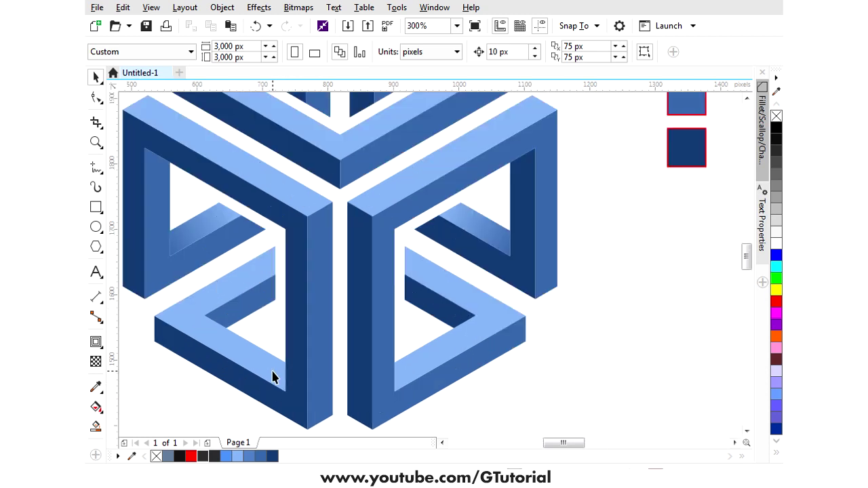
left_click(273, 372)
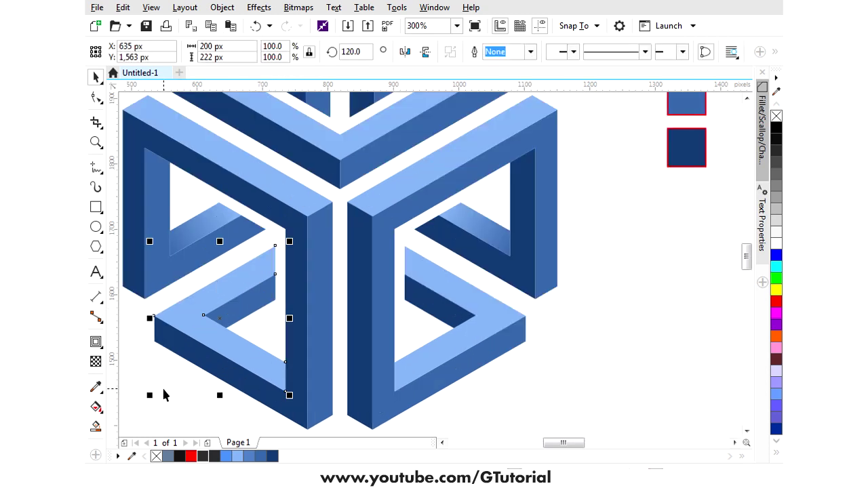
left_click(95, 409)
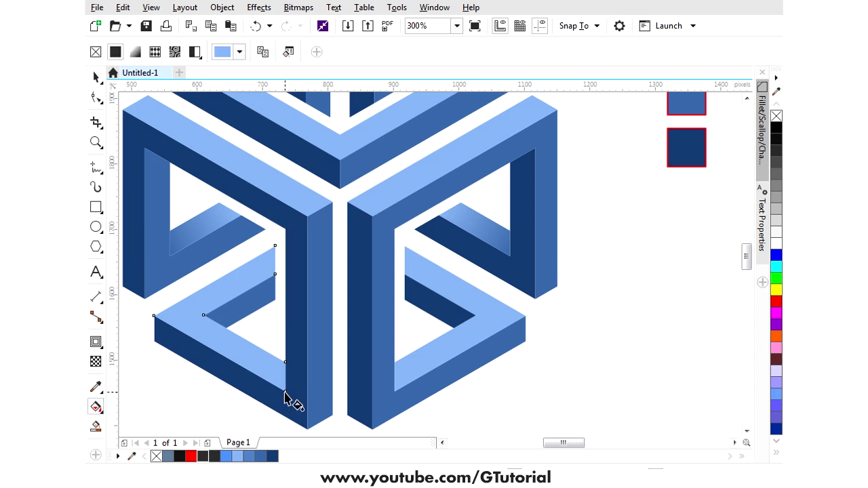
left_click_drag(154, 316, 285, 392)
left_click_drag(230, 191, 275, 246)
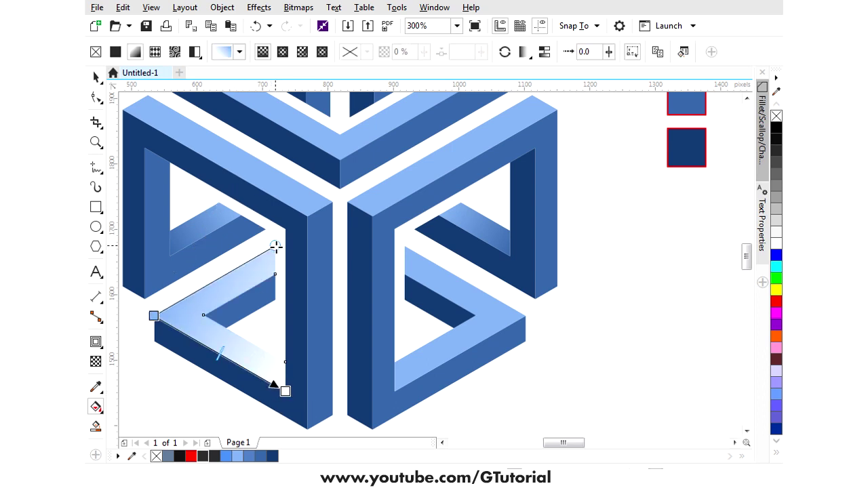
Set the end colour of the lower-left L-shaped face's gradient to #3D69A6 by sampling the medium-blue swatch.
left_click(285, 392)
left_click(232, 412)
left_click(262, 263)
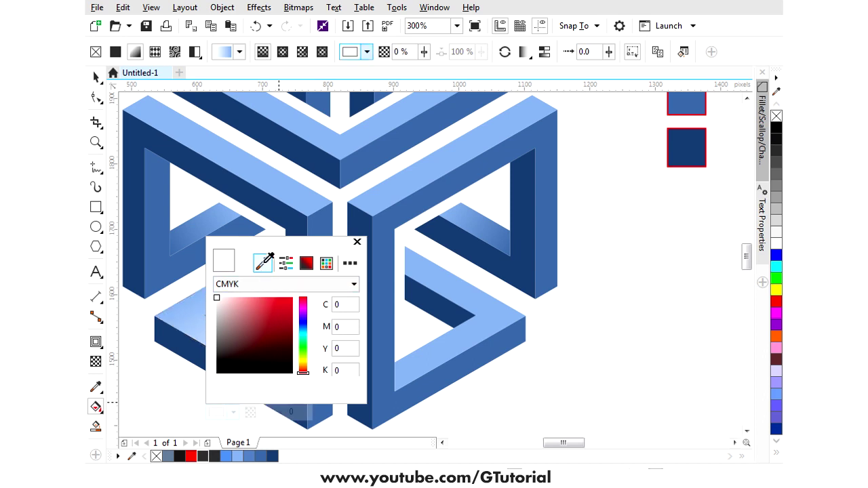
left_click(696, 109)
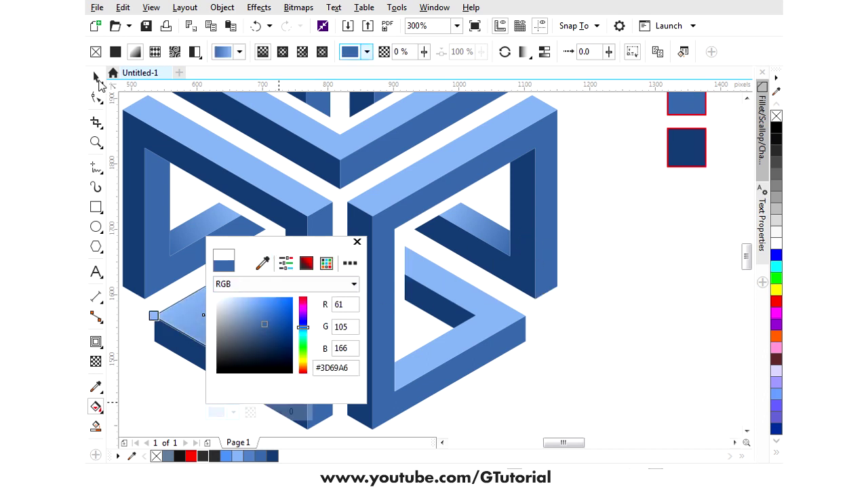
left_click(97, 78)
scroll(243, 323, "down", 1)
scroll(274, 339, "down", 2)
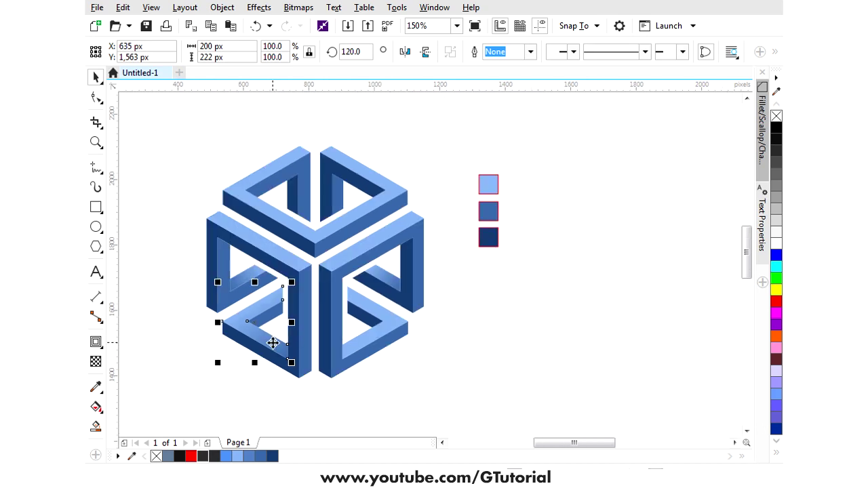
left_click(271, 388)
Soften the lower-left L-shaped face's gradient by extending its end point along the same line, past the face to the figure's central gap.
scroll(253, 288, "up", 3)
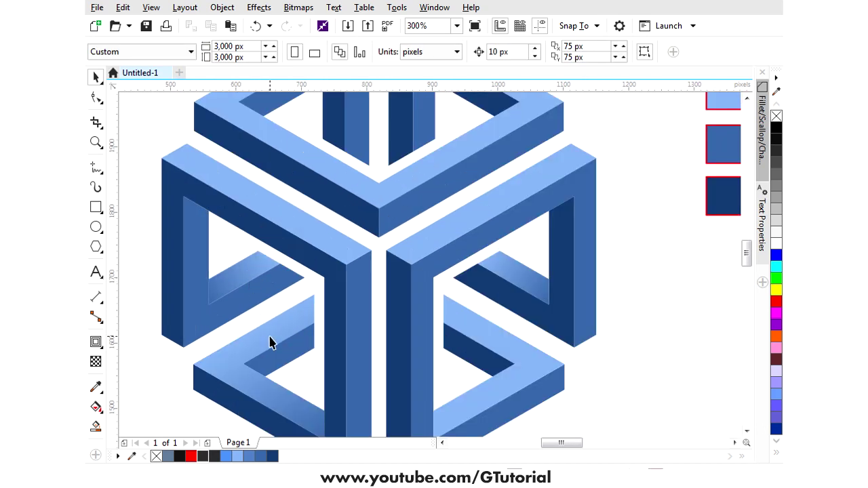
left_click(269, 343)
scroll(310, 287, "down", 3)
scroll(306, 329, "up", 3)
left_click(96, 407)
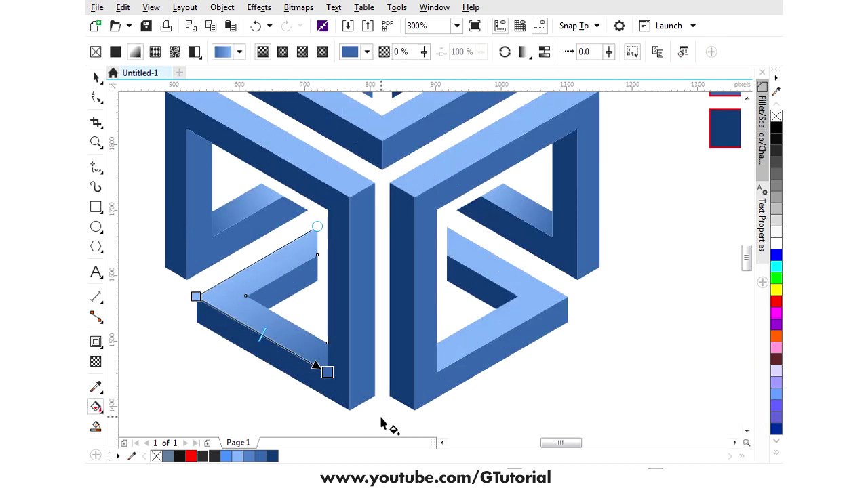
left_click_drag(328, 373, 381, 408)
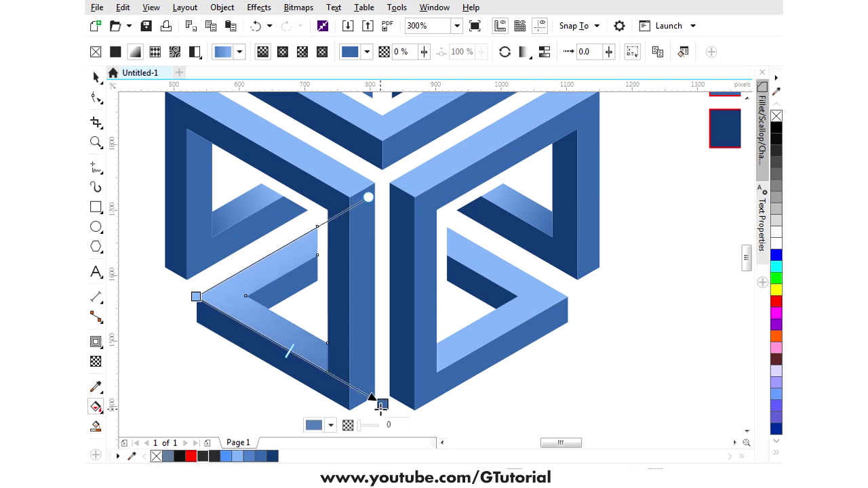
Soften the gradient of the left frame's small inner face by extending its end point past the face to the frame's outer edge.
left_click(262, 212)
left_click_drag(216, 234, 164, 265)
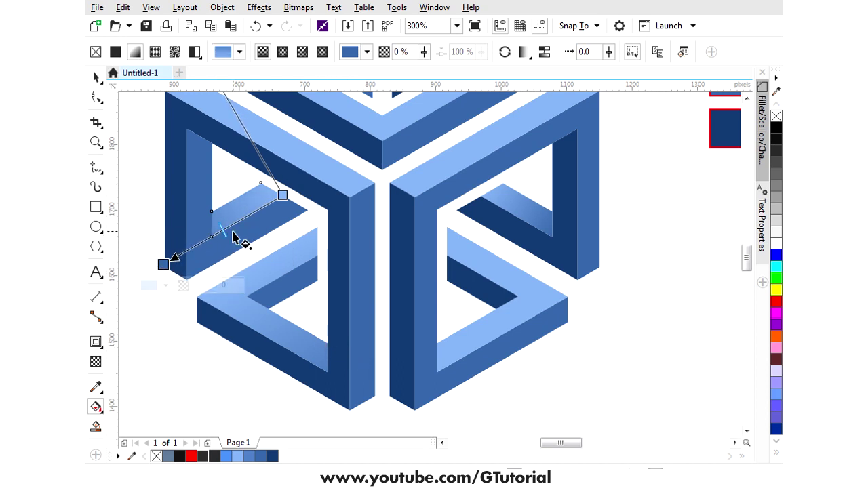
left_click(96, 77)
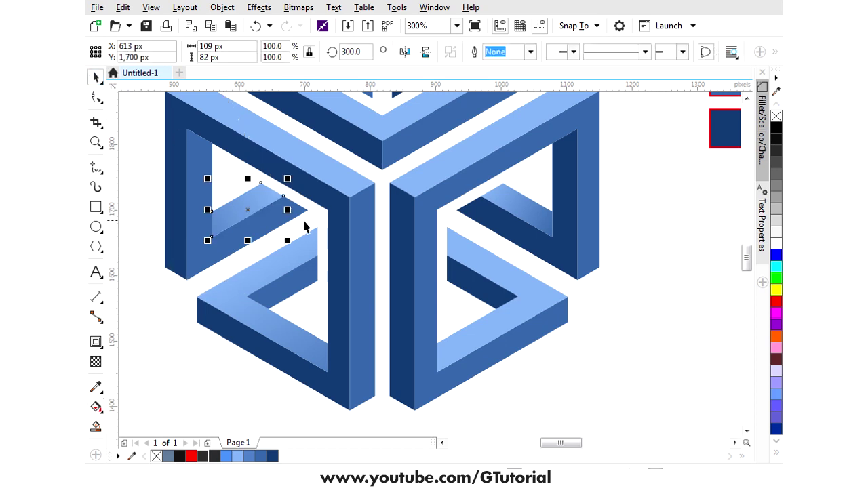
scroll(304, 227, "down", 3)
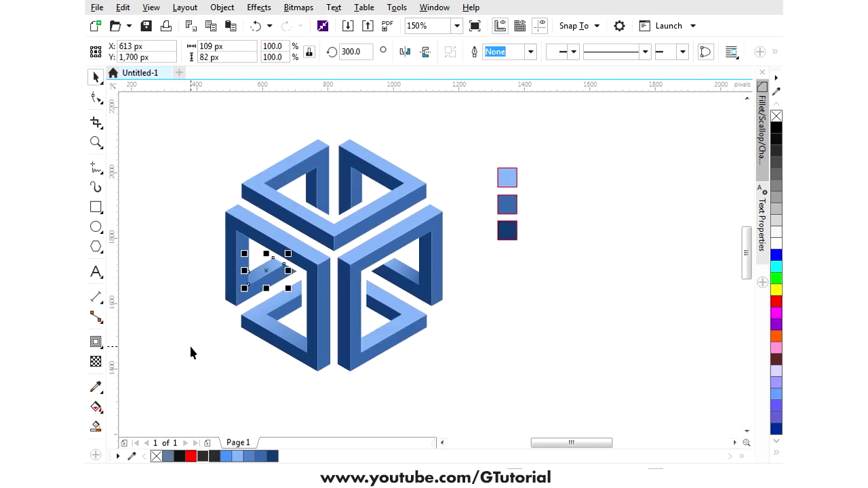
left_click(191, 352)
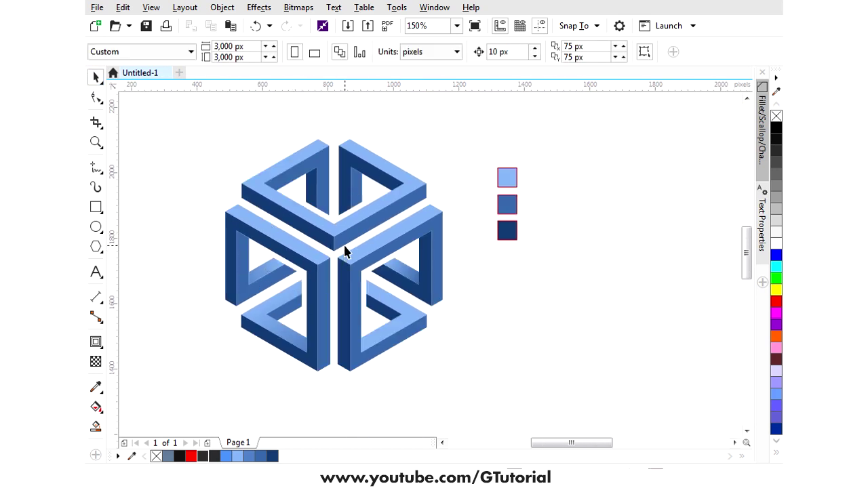
Copy the gradient fill of the lower-left L-shaped light-blue face onto the matching lower-right L-shaped face.
scroll(334, 314, "up", 3)
left_click(386, 331)
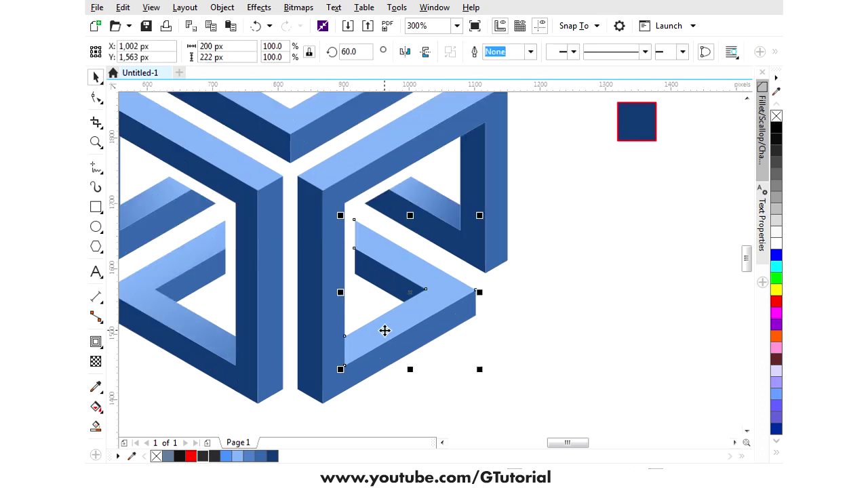
scroll(380, 326, "down", 3)
scroll(379, 322, "up", 3)
scroll(384, 320, "down", 2)
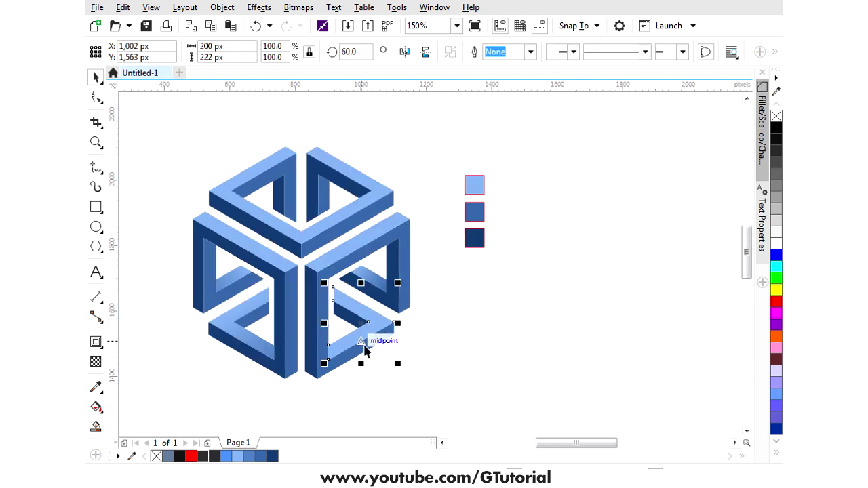
scroll(336, 349, "up", 2)
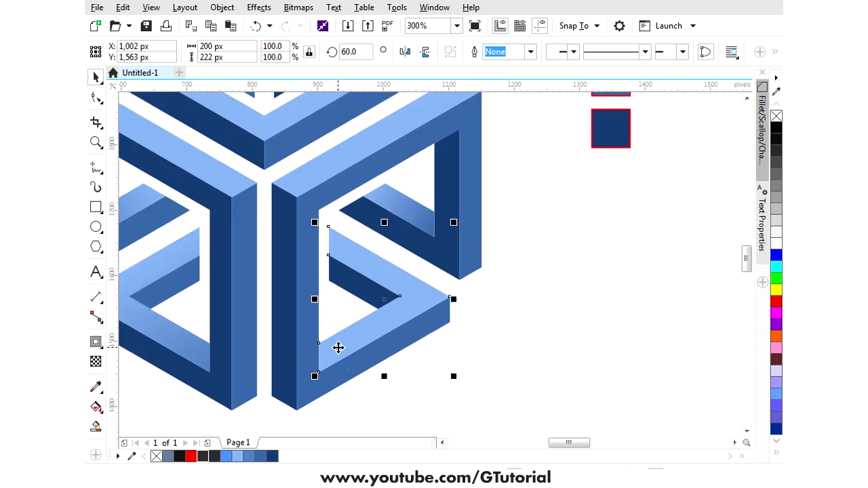
left_click(96, 407)
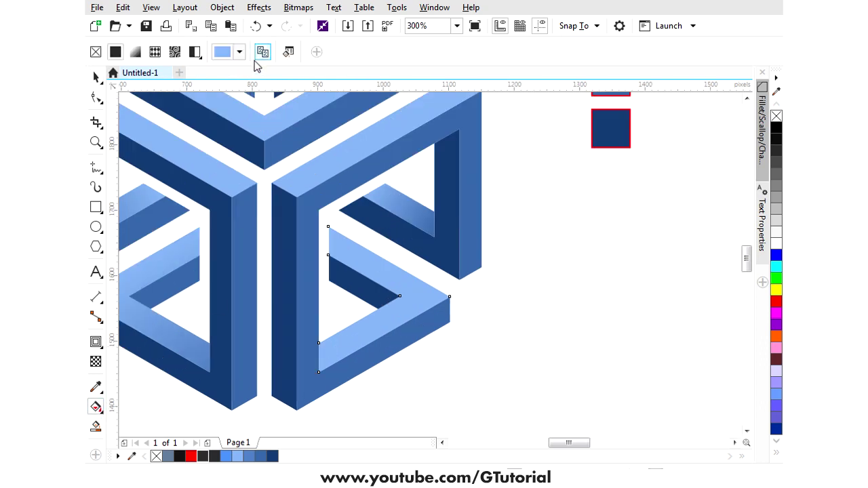
left_click(262, 55)
left_click(170, 263)
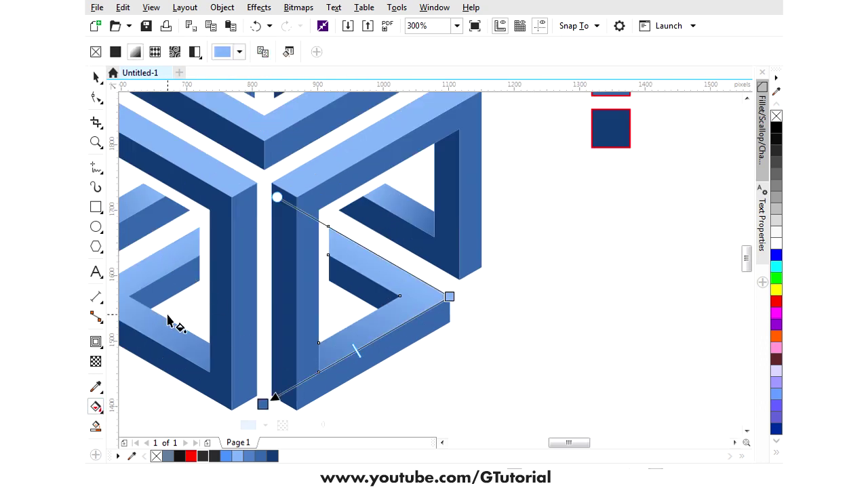
left_click(96, 78)
left_click_drag(361, 308, 371, 309)
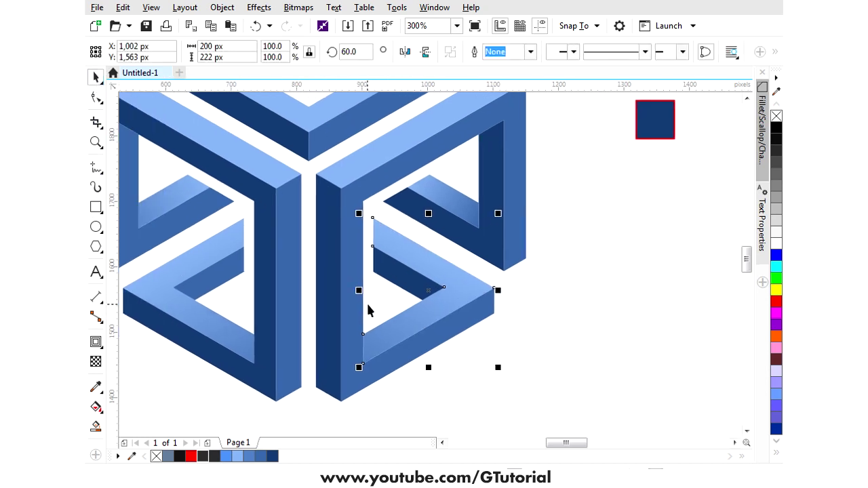
scroll(321, 359, "down", 3)
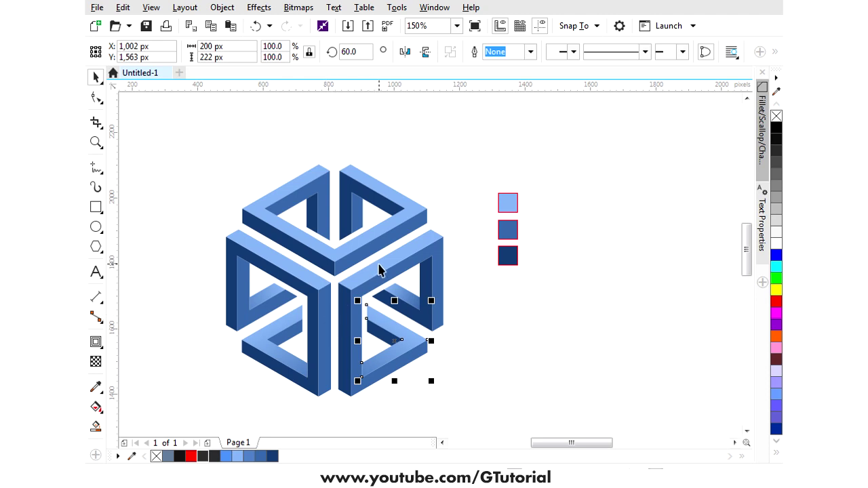
Draw a linear gradient on the top frame's inner medium-blue face, from its upper corner by the central gap to its far inner corner.
scroll(379, 269, "up", 2)
scroll(355, 281, "down", 1)
scroll(304, 197, "up", 1)
left_click(307, 198)
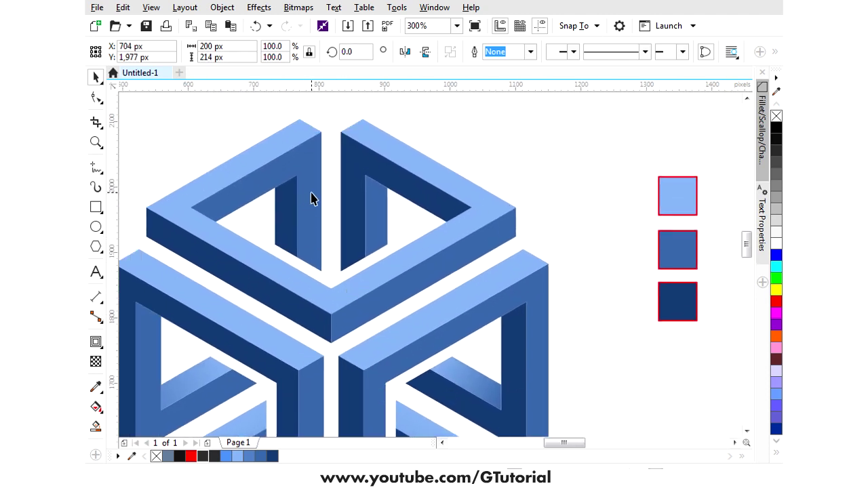
left_click(96, 407)
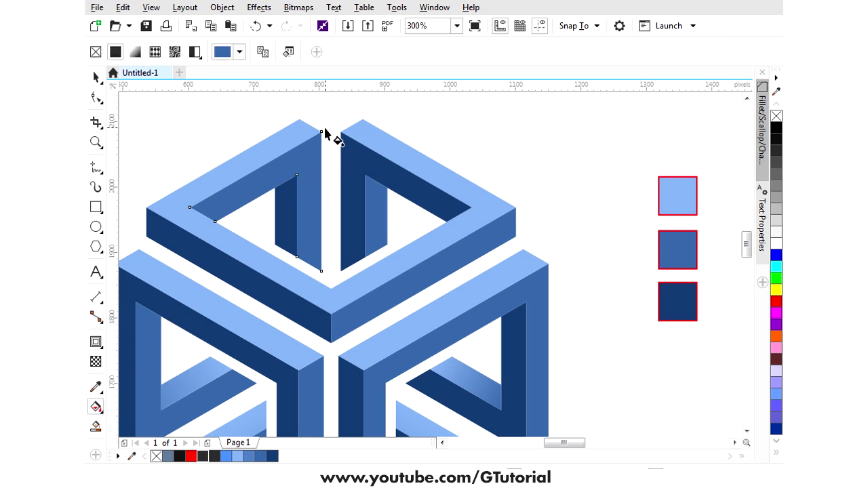
left_click_drag(320, 148, 190, 207)
left_click_drag(396, 264, 318, 272)
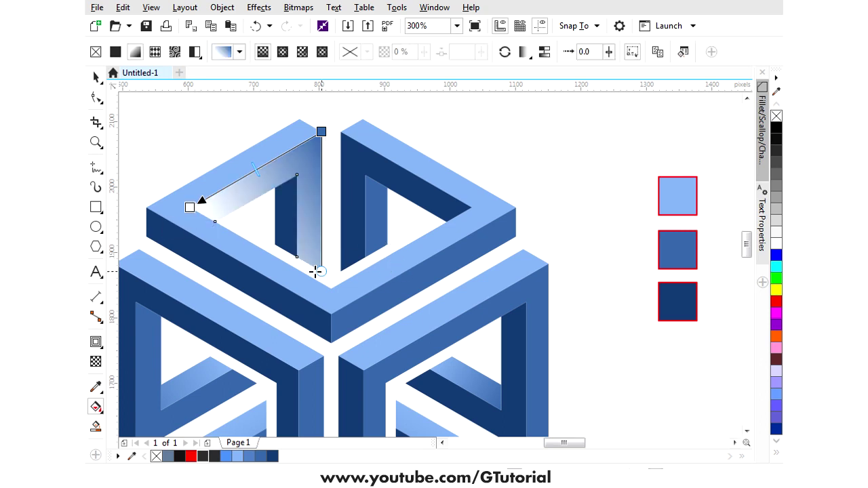
Set the end colour of the top frame's inner-face gradient by sampling the dark-blue swatch.
left_click(190, 207)
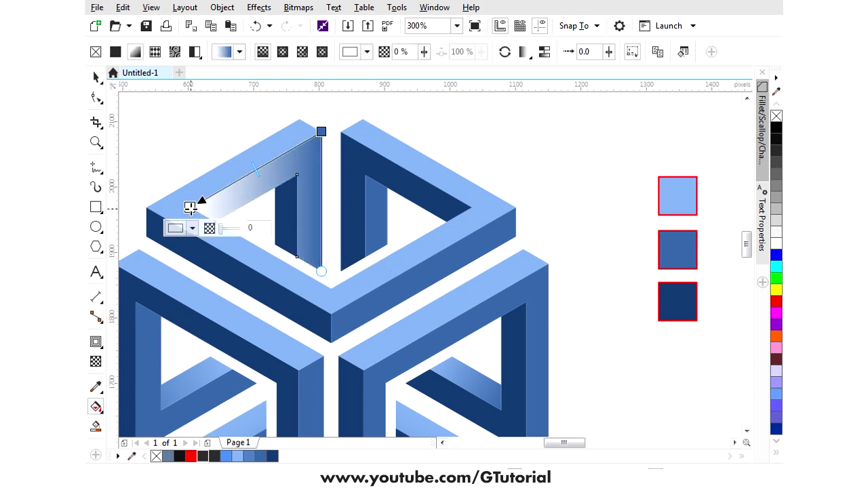
left_click(193, 228)
left_click(222, 265)
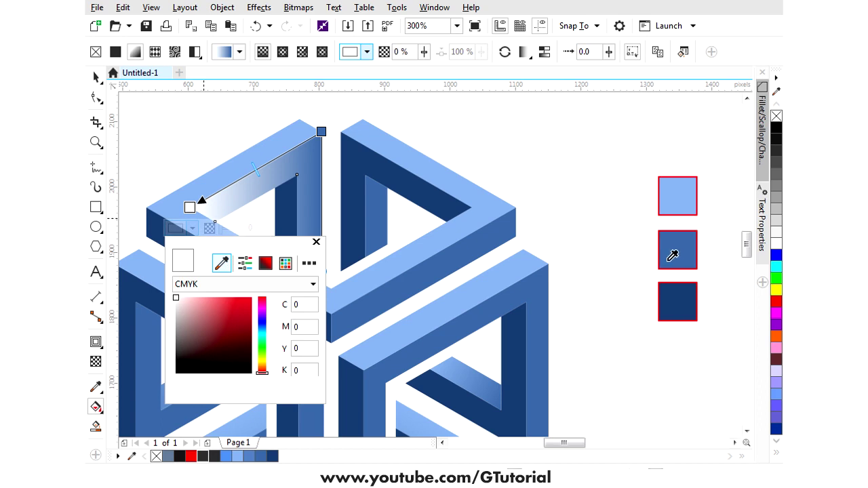
left_click(678, 298)
Extend the gradient's end point past the face to the top frame's outer edge and shift its start point inward along the same line.
left_click(189, 207)
left_click_drag(190, 206, 144, 234)
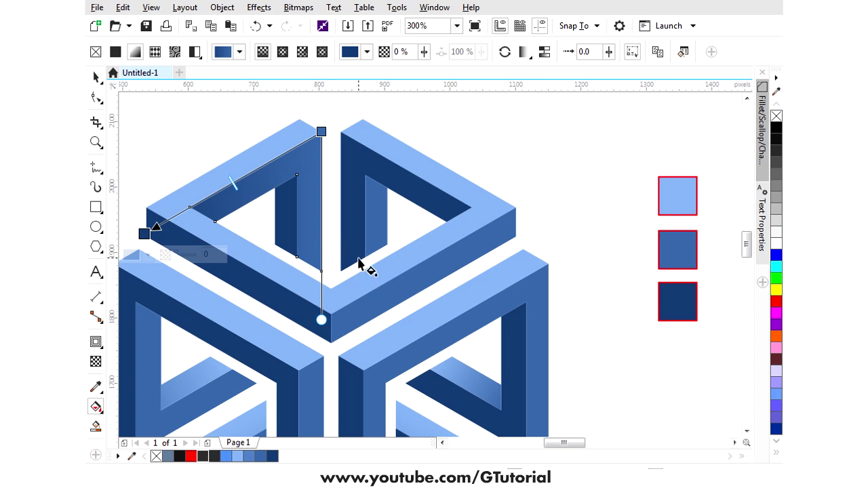
left_click_drag(321, 131, 296, 146)
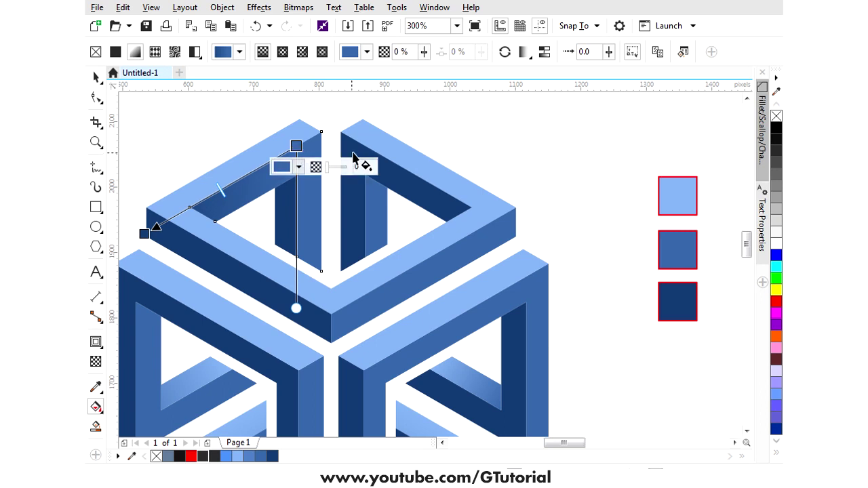
scroll(356, 173, "down", 2)
scroll(376, 198, "up", 2)
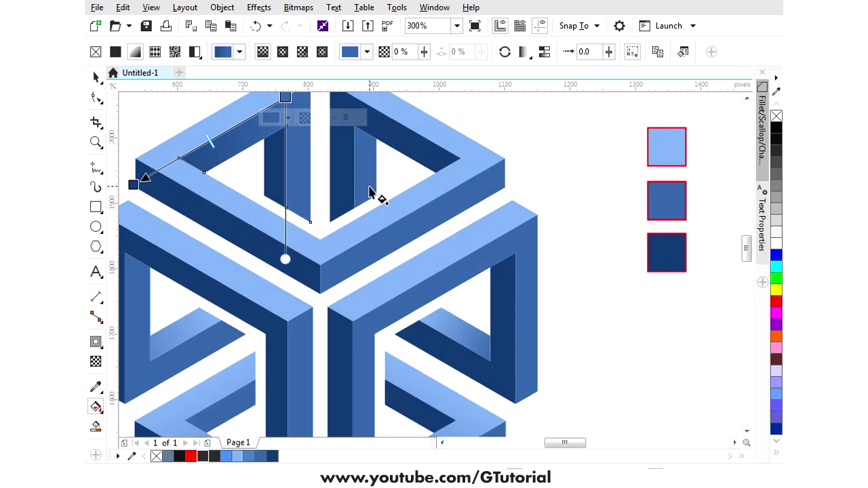
Add a vertical gradient to the top frame's small medium-blue inner face, running upward and ending in #1E4275 sampled from the dark-blue swatch.
left_click(370, 194)
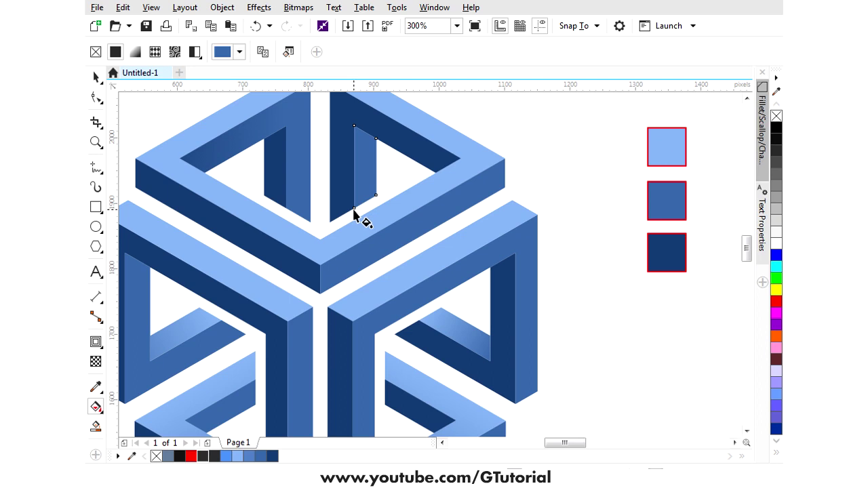
left_click_drag(353, 213, 353, 127)
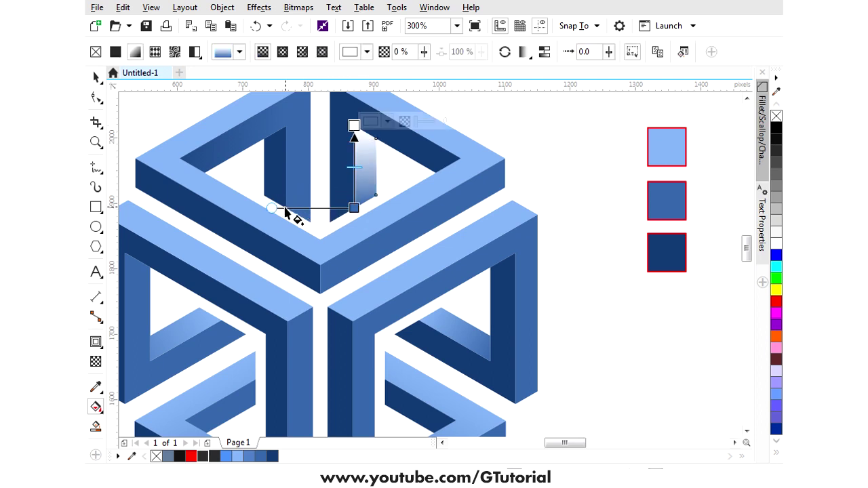
left_click(354, 125)
left_click(380, 121)
left_click(417, 156)
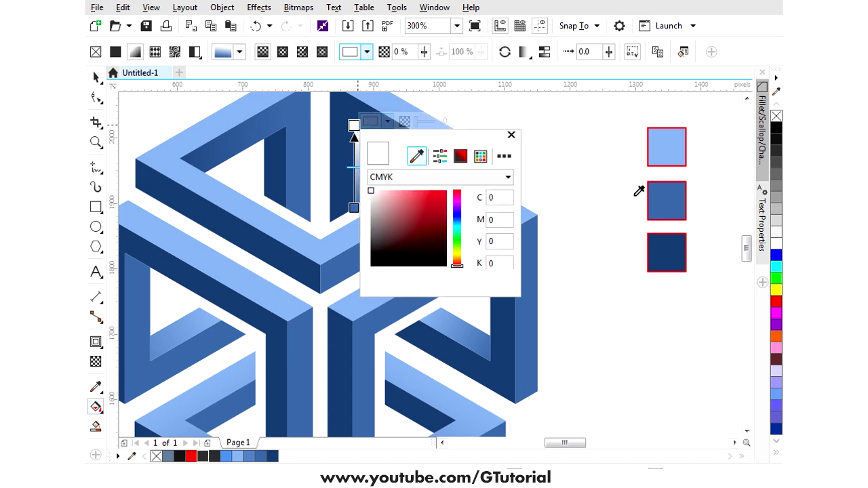
left_click(675, 244)
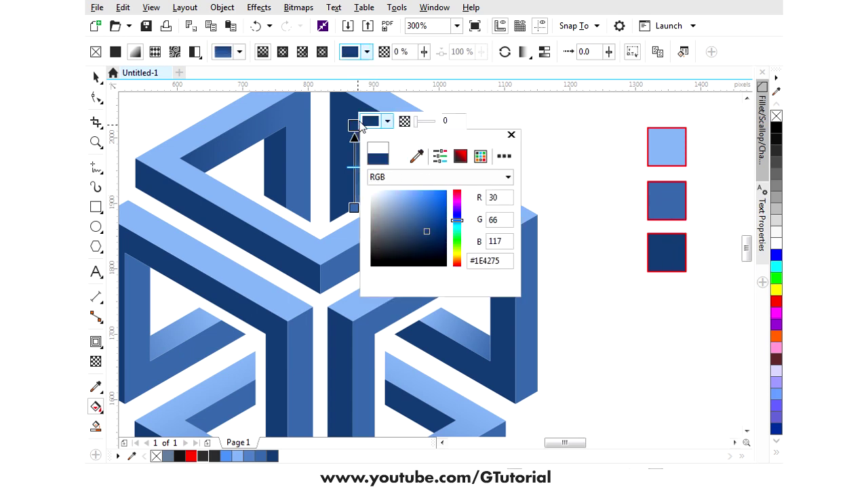
Extend the small inner face's gradient end point above the top frame and raise its start point to within the face.
left_click(352, 126)
left_click_drag(351, 126, 353, 88)
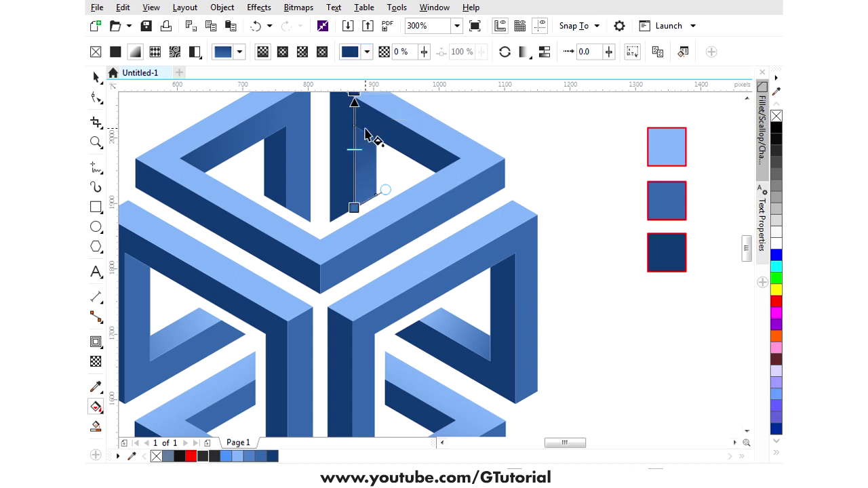
scroll(380, 154, "down", 2)
scroll(381, 154, "up", 2)
left_click_drag(352, 196, 354, 170)
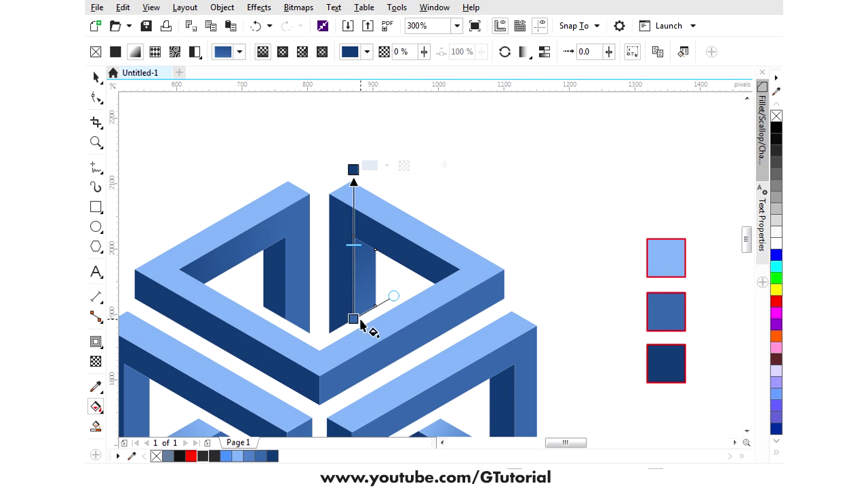
left_click_drag(352, 319, 350, 287)
scroll(390, 174, "down", 2)
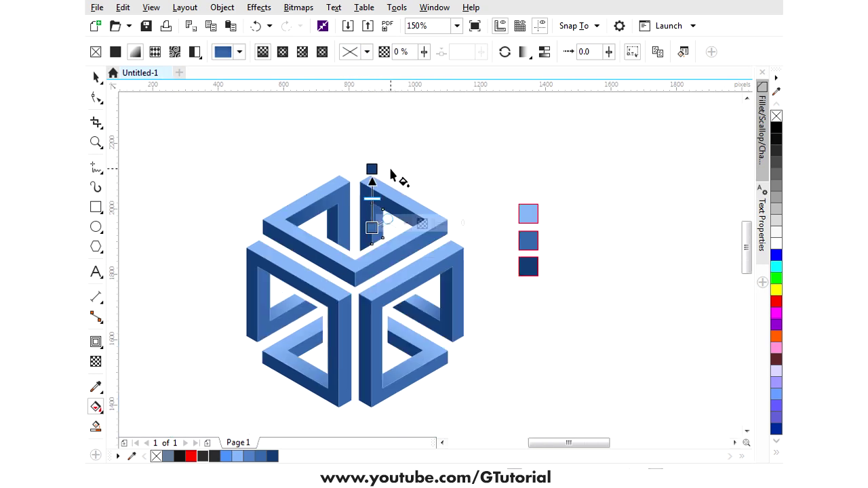
scroll(378, 300, "up", 2)
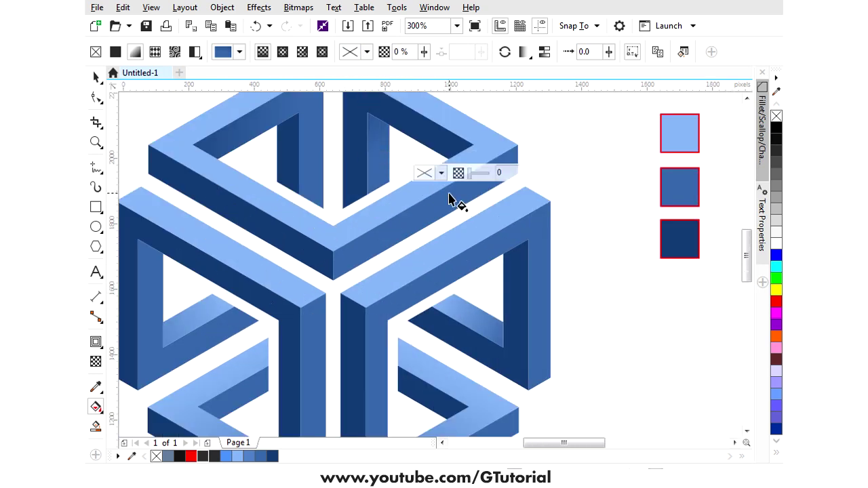
scroll(448, 196, "down", 2)
scroll(418, 252, "up", 1)
scroll(360, 278, "down", 1)
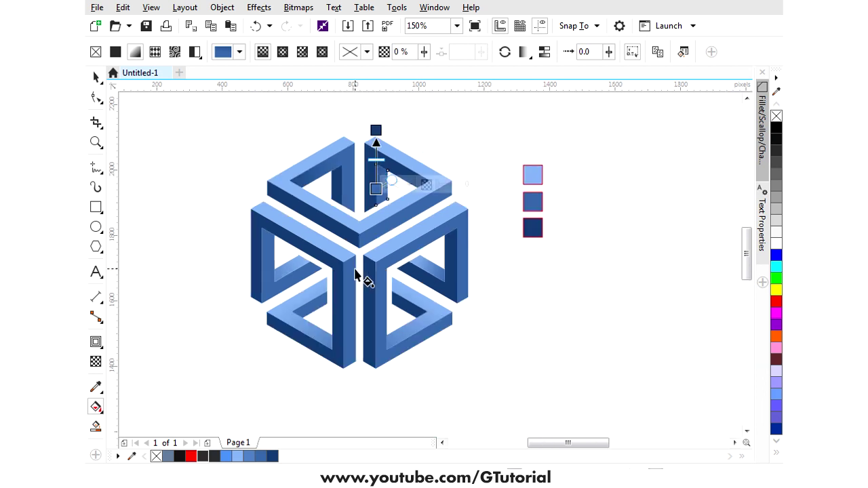
Apply a vertical medium-to-dark-blue gradient to the left frame's inner medium-blue face, from near its lower corner up to the frame's top edge.
left_click(270, 248)
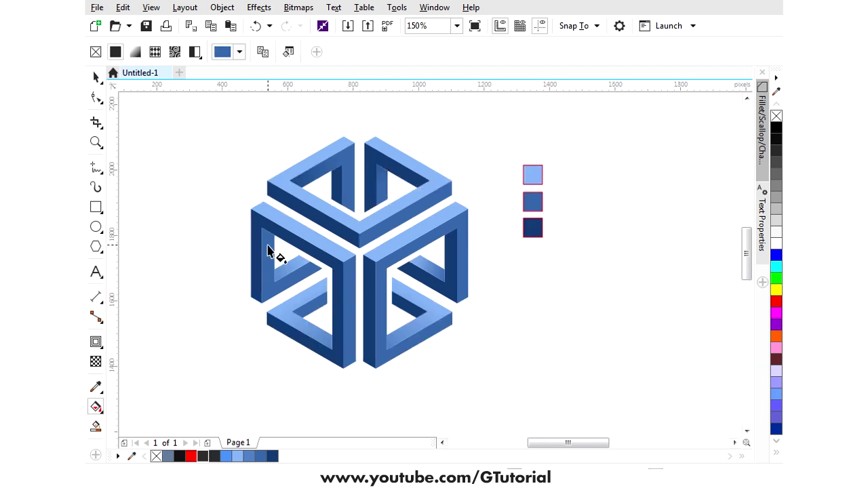
scroll(302, 248, "up", 2)
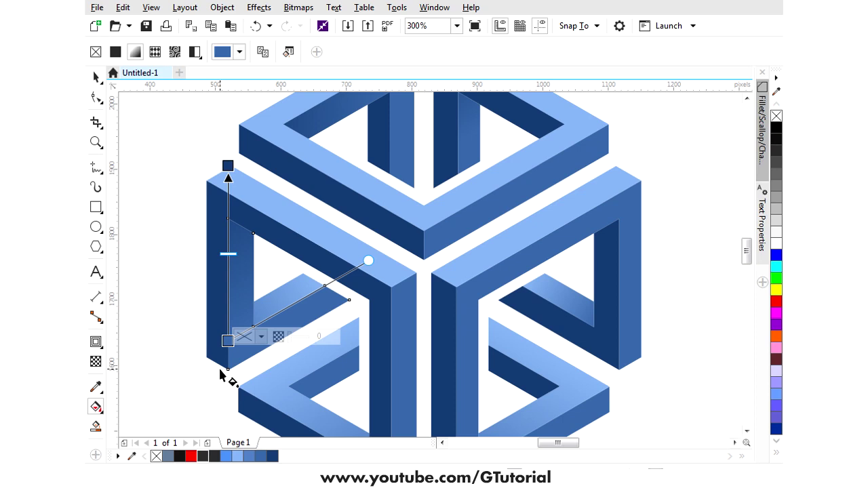
scroll(254, 303, "down", 2)
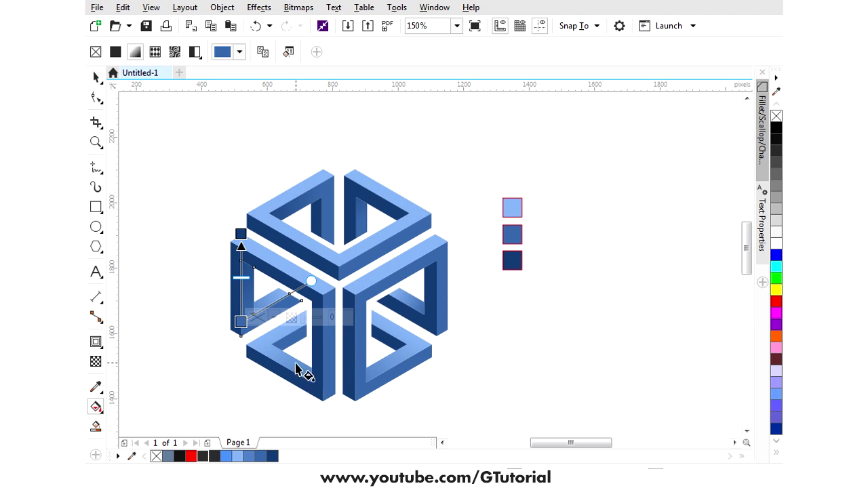
Add a medium-to-dark-blue gradient to the lower-left small inner face, ending past its inner corner, and align the gradient's skew with the vertical edge.
scroll(301, 372, "up", 2)
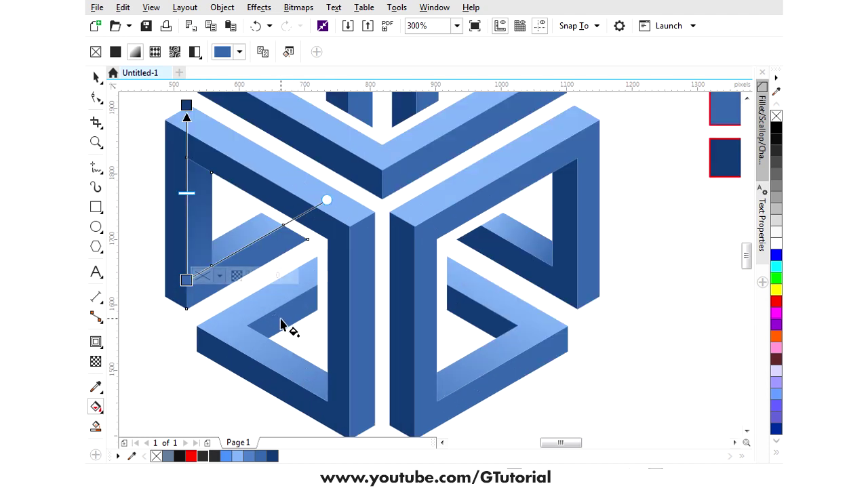
left_click(280, 326)
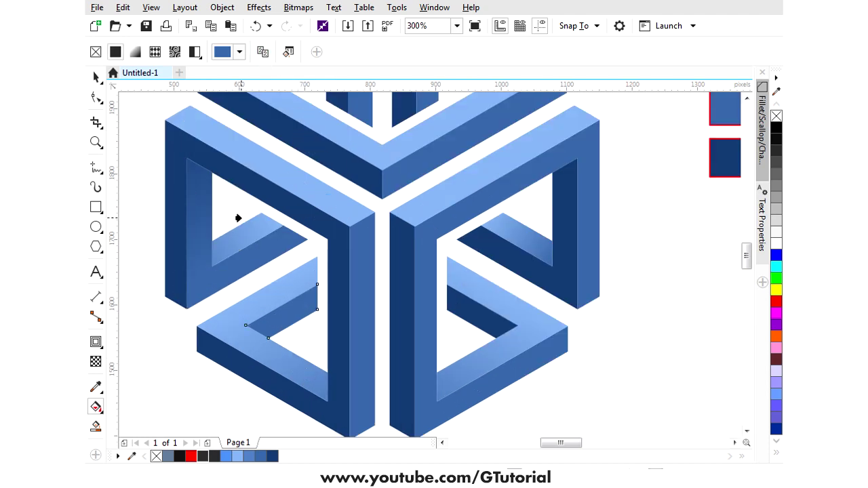
left_click_drag(251, 319, 219, 339)
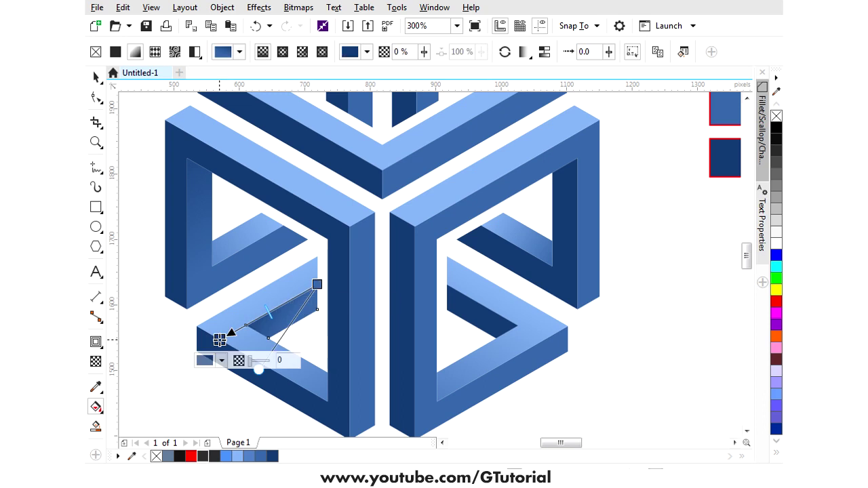
left_click_drag(258, 369, 319, 337)
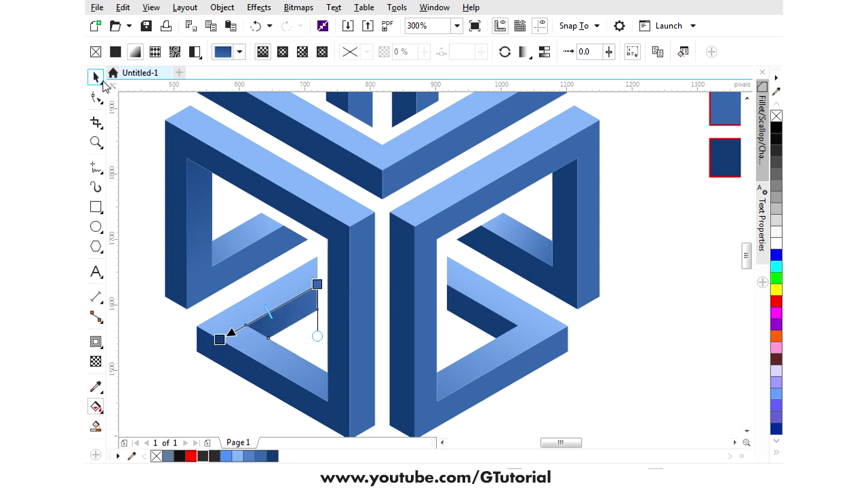
left_click(95, 77)
scroll(285, 280, "down", 2)
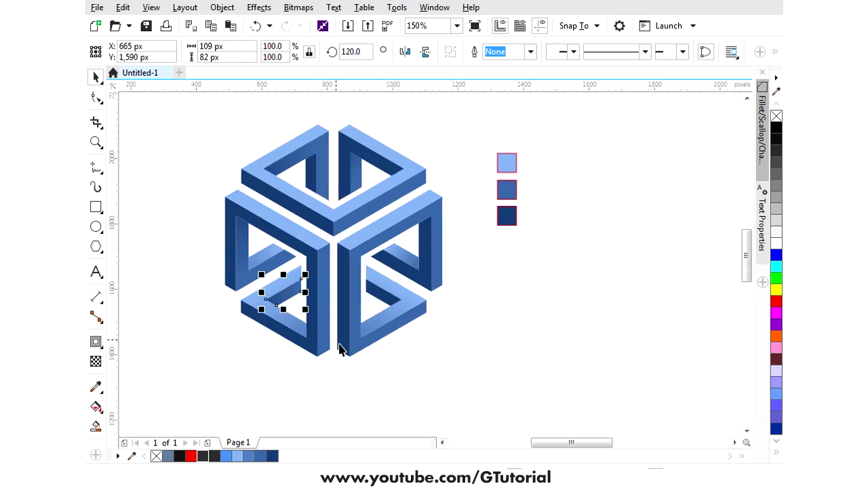
left_click(341, 385)
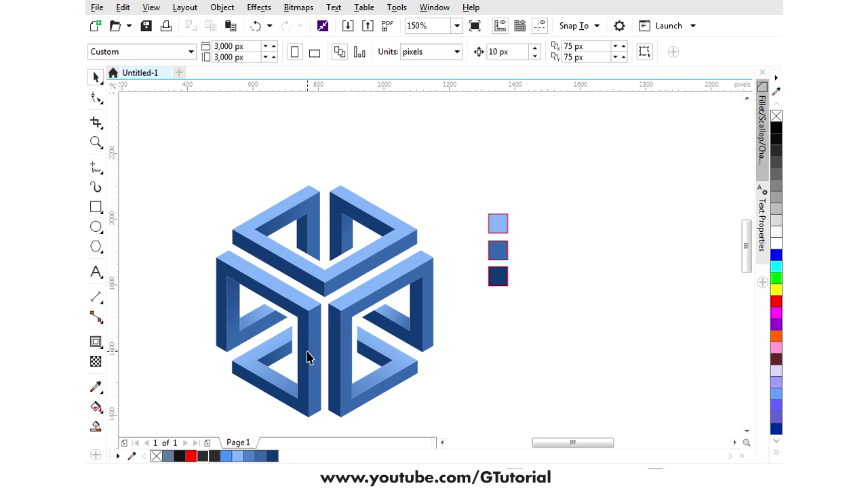
Duplicate the dark-blue swatch directly below itself and recolour the copy to a darker navy, #0E294F.
scroll(300, 337, "up", 1)
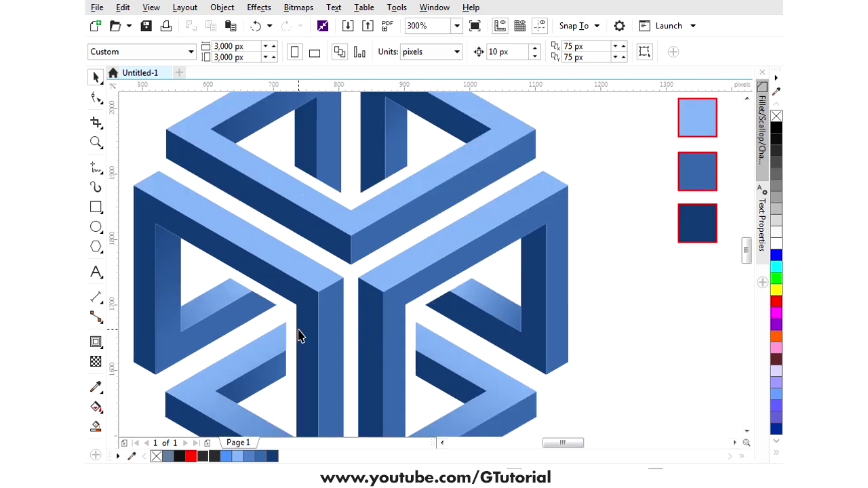
scroll(674, 256, "down", 1)
left_click_drag(586, 266, 590, 291)
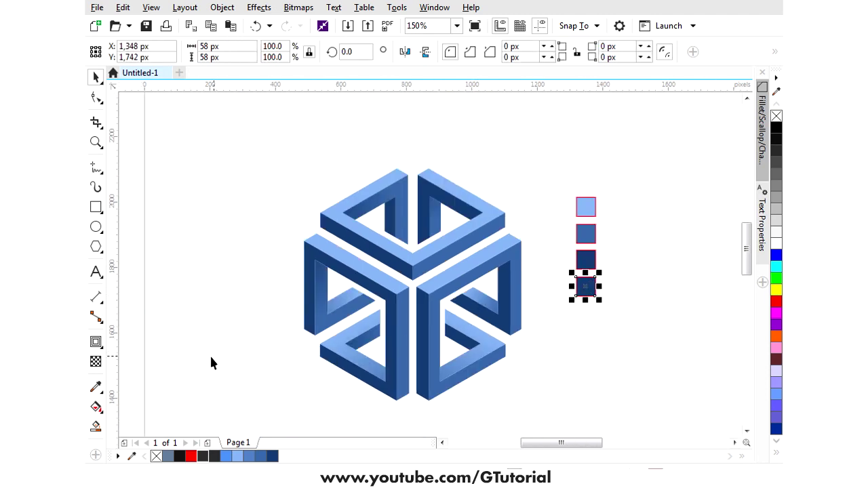
left_click(98, 407)
left_click(220, 53)
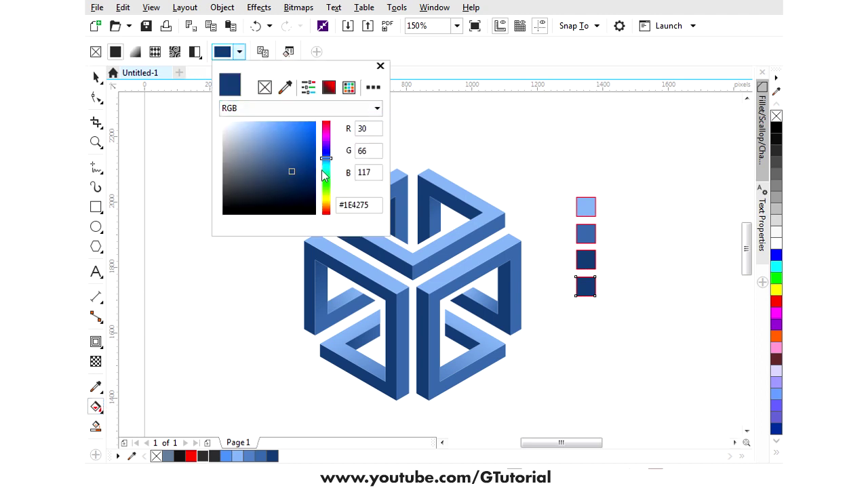
left_click_drag(295, 176, 299, 187)
left_click(95, 78)
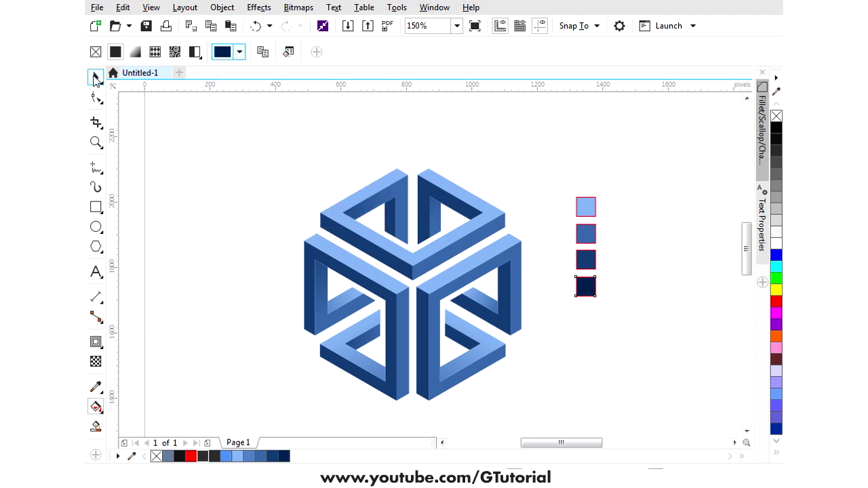
left_click(504, 360)
Draw a vertical gradient on the right frame's dark-blue inner face, from its lowest corner up to its highest corner.
scroll(498, 306, "up", 2)
left_click(497, 306)
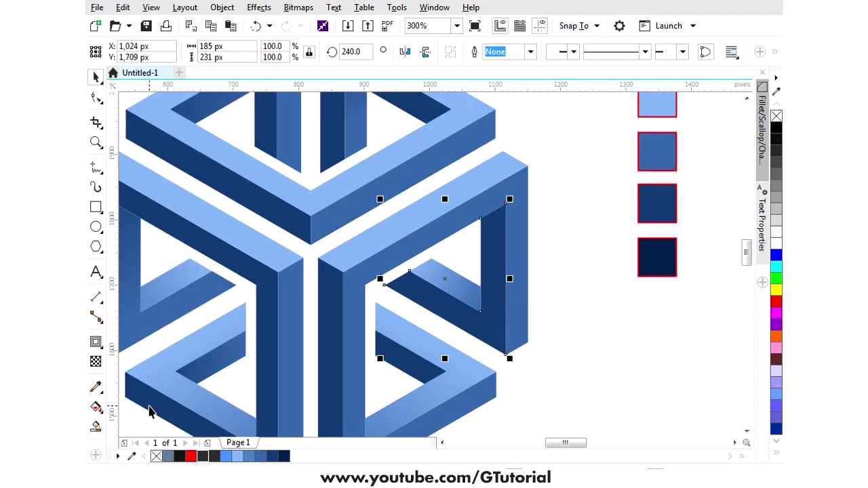
left_click(95, 407)
left_click_drag(505, 354, 506, 204)
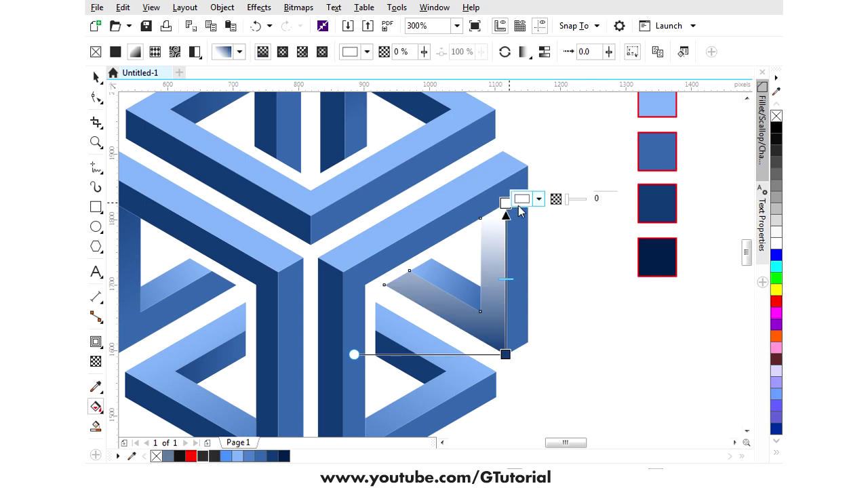
Set the end colour of the right frame's inner-face gradient to #0E294F by sampling the navy swatch.
left_click(539, 199)
left_click(568, 234)
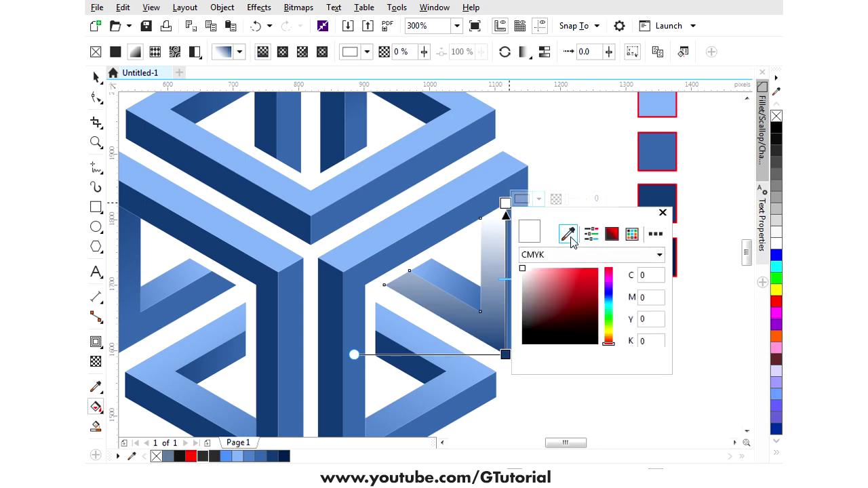
left_click(679, 256)
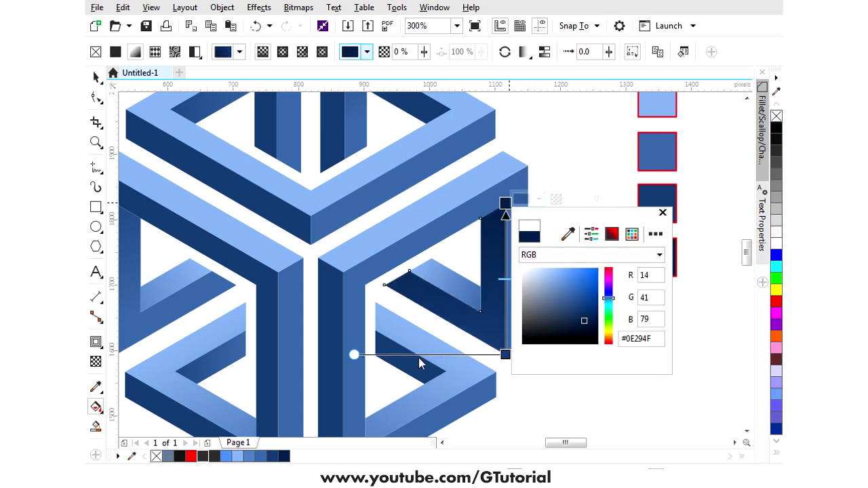
left_click(354, 354)
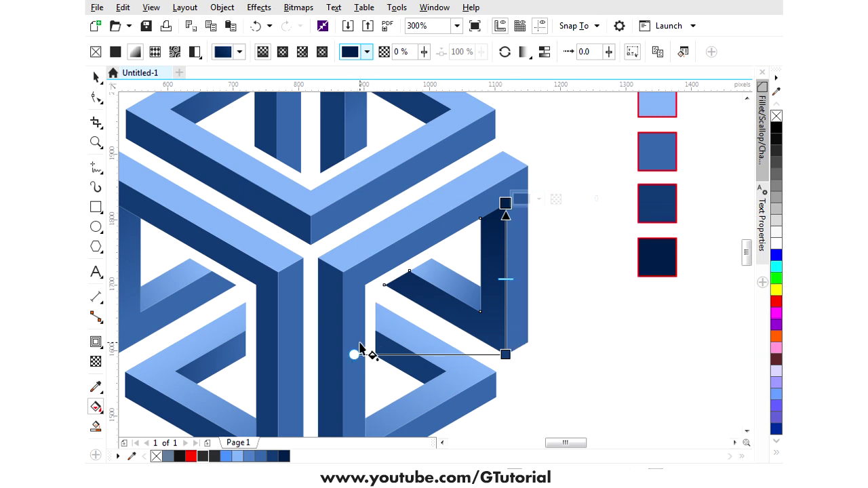
Skew the right frame's inner-face gradient parallel to its lower edge and shift both gradient ends upward, finishing near the frame's top corner.
key("Escape")
left_click(387, 285)
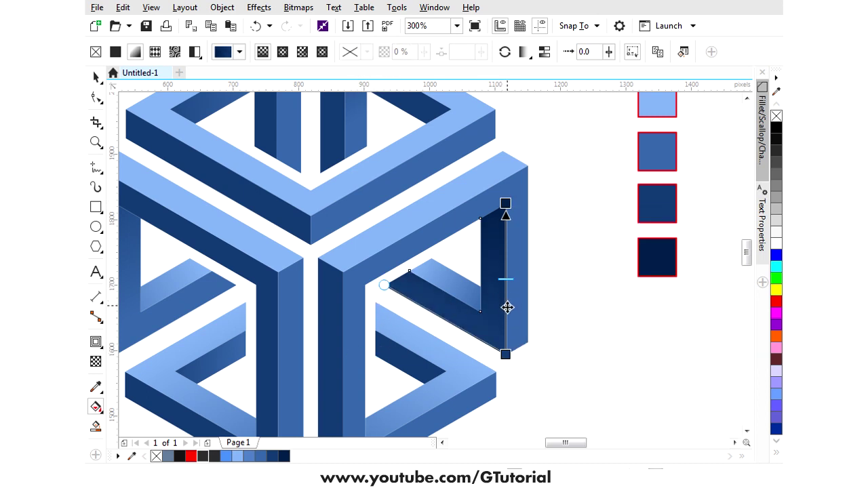
left_click_drag(506, 352, 505, 326)
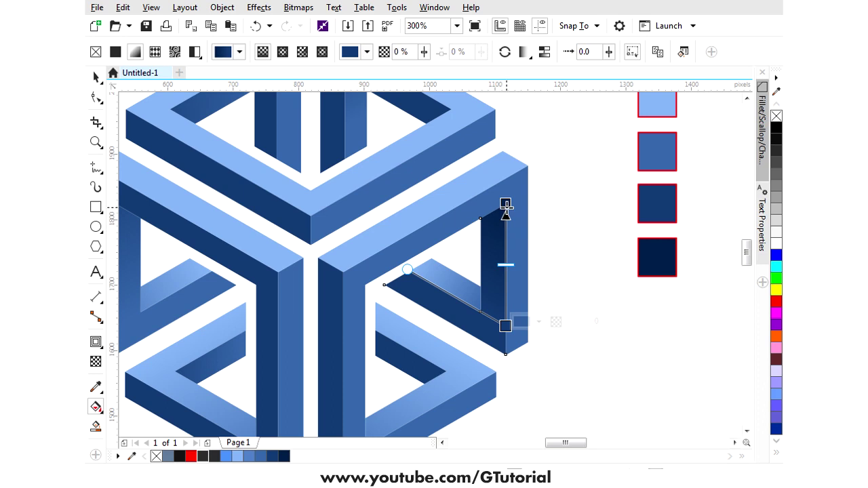
left_click_drag(506, 202, 506, 160)
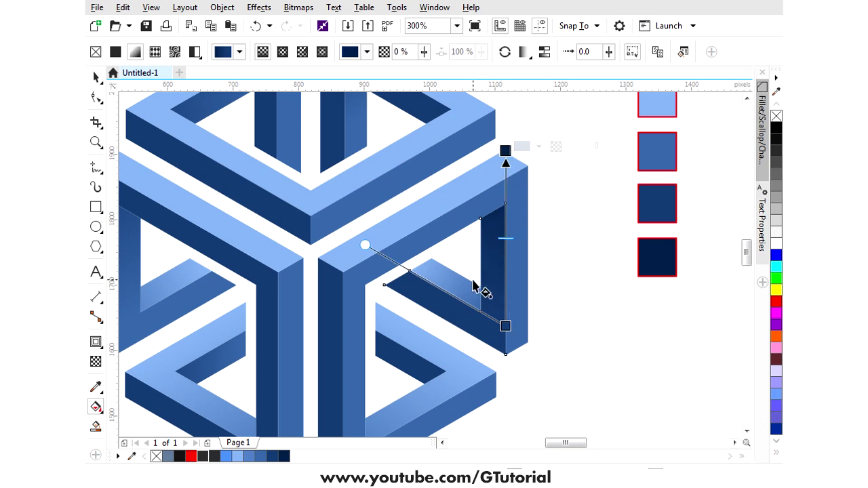
Add a dark-blue-to-navy gradient to the top frame's right inner face, following its upper edge past the inner corner, with vertical skew.
scroll(474, 289, "down", 2)
scroll(372, 303, "up", 2)
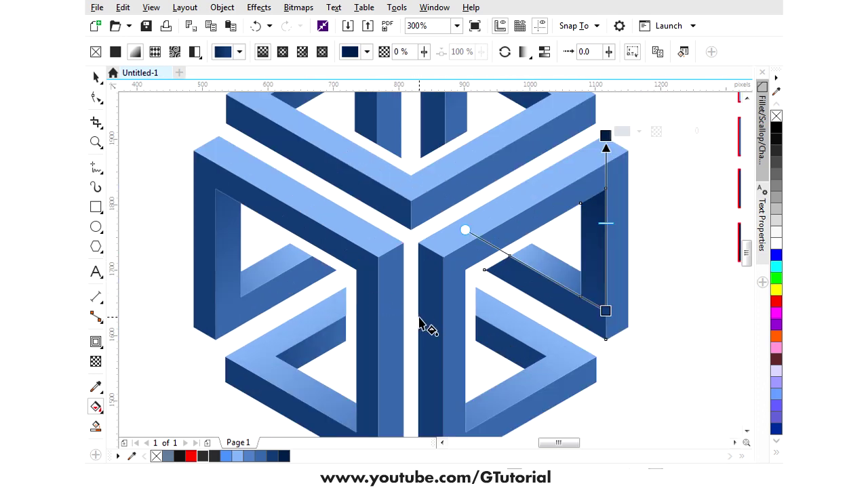
scroll(420, 319, "down", 2)
scroll(471, 235, "up", 2)
left_click(461, 189)
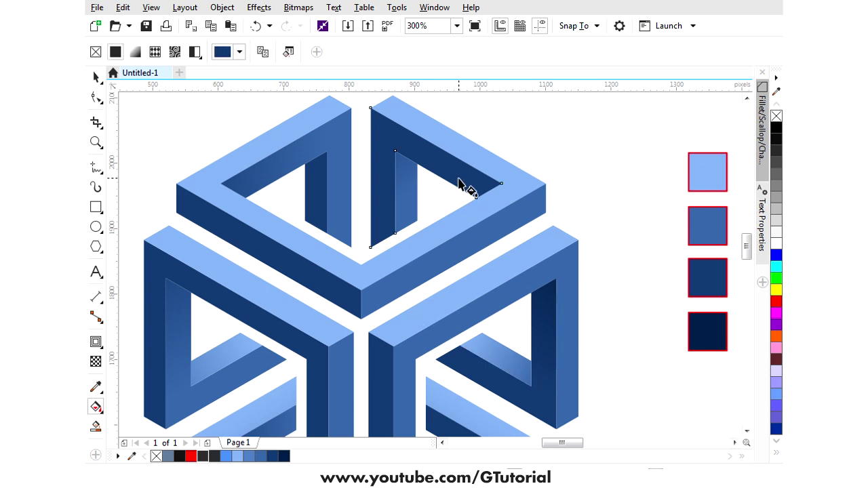
left_click_drag(395, 122, 547, 210)
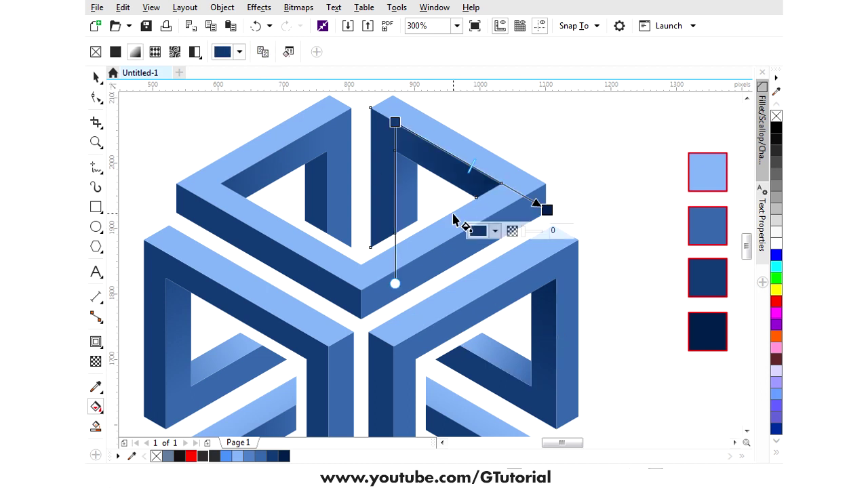
Draw an upward gradient on the top frame's small dark-blue inner face, skewed to its lower edge and ending near the frame's top.
left_click(320, 196)
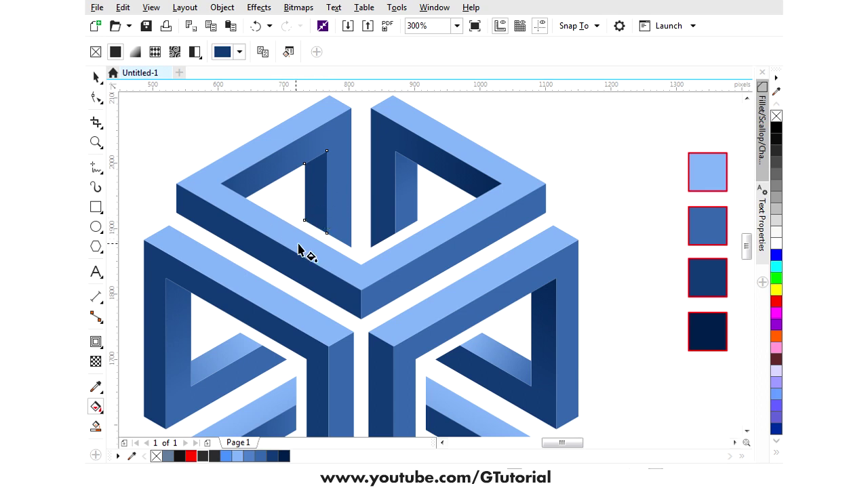
left_click_drag(327, 236, 327, 158)
left_click_drag(245, 234, 303, 221)
left_click_drag(326, 150, 327, 97)
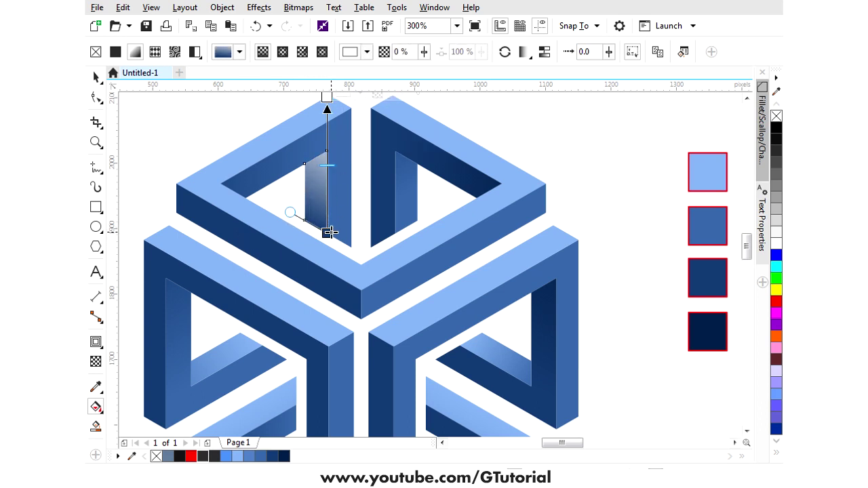
left_click(326, 232)
Set the end colour of the top frame's small inner-face gradient to #0E294F by sampling the navy swatch.
scroll(354, 143, "down", 2)
scroll(358, 132, "up", 2)
scroll(357, 132, "up", 2)
left_click(309, 135)
left_click(342, 131)
left_click(372, 166)
left_click(683, 370)
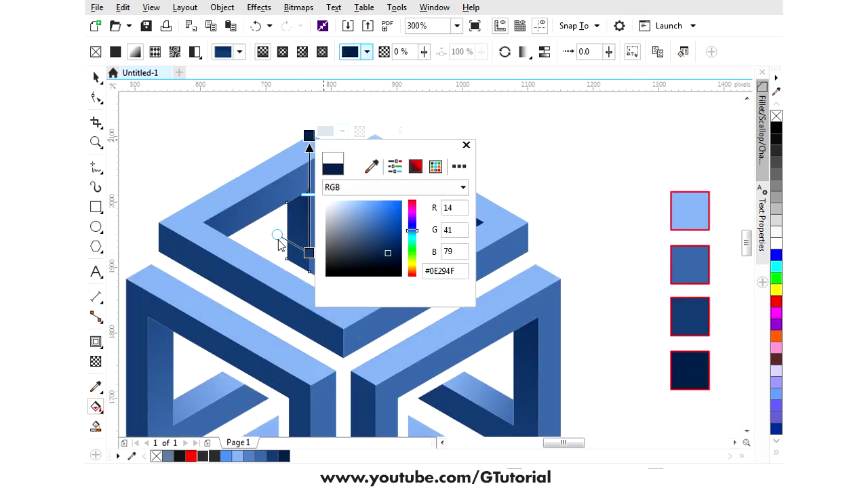
left_click(314, 259)
Draw a gradient along the lower-right small dark-blue inner face, starting slightly inside its left edge and ending past its inner corner.
left_click_drag(320, 286, 347, 229)
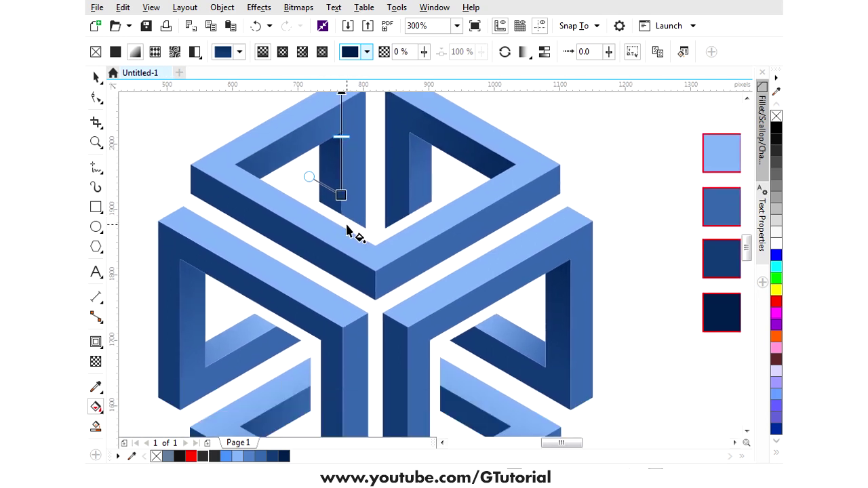
scroll(345, 231, "down", 3)
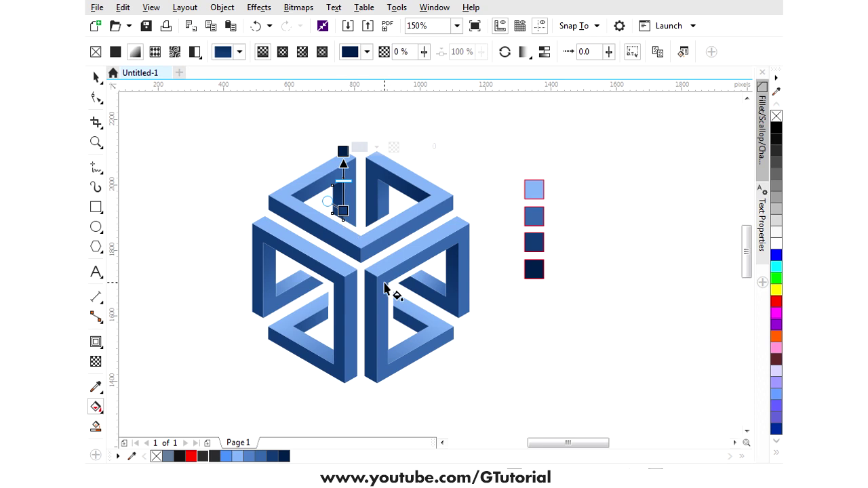
scroll(421, 331, "up", 3)
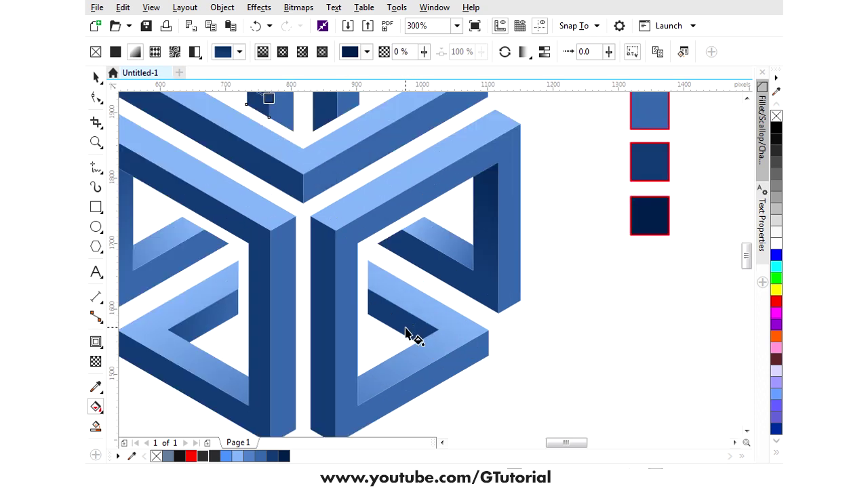
left_click(407, 333)
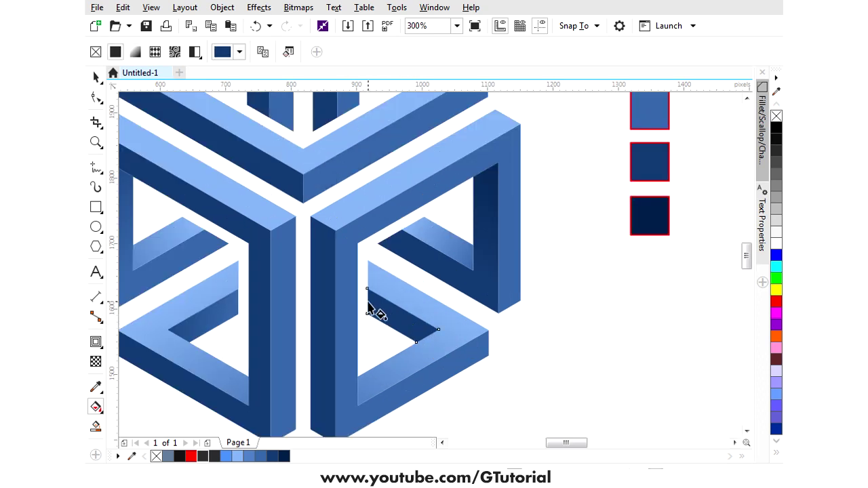
left_click_drag(367, 289, 438, 329)
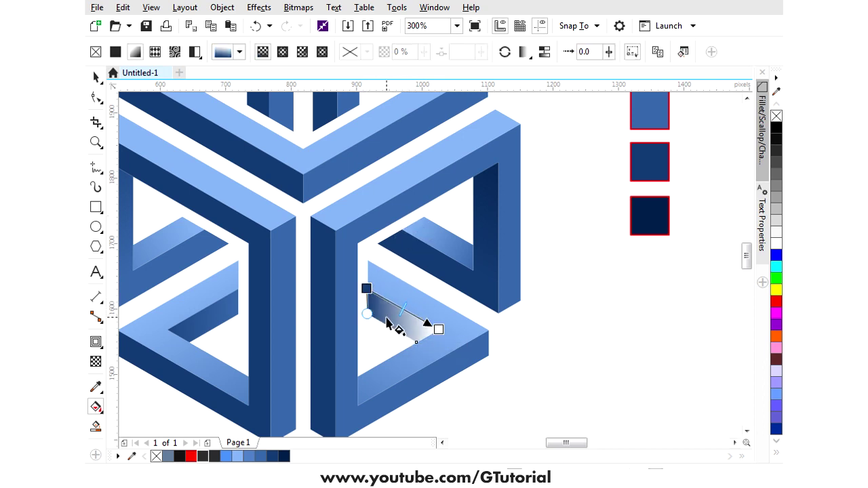
left_click_drag(436, 329, 464, 346)
left_click(468, 346)
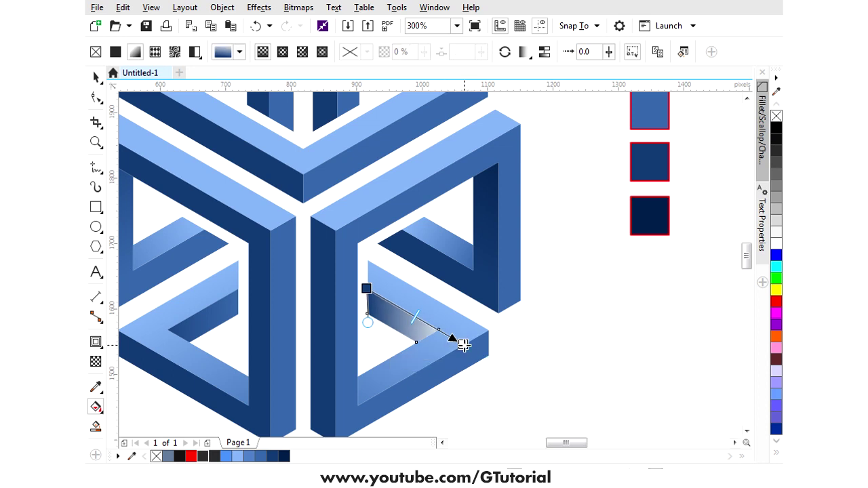
left_click_drag(366, 289, 384, 298)
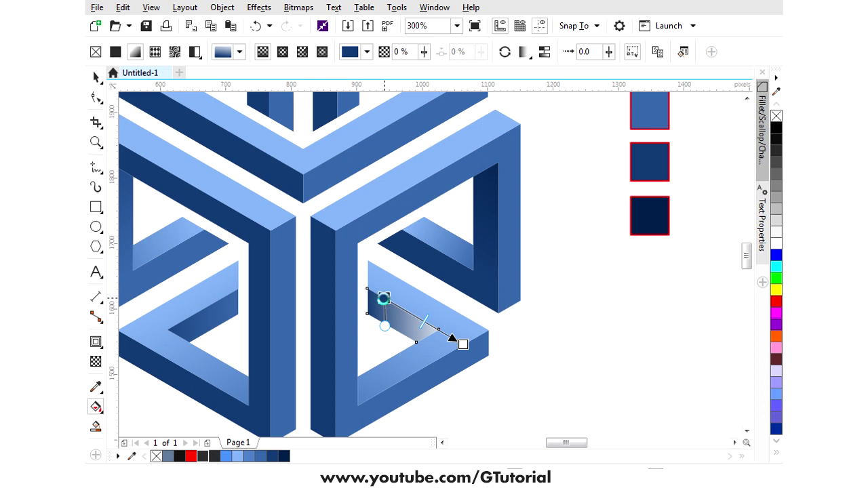
Set the end colour of the lower-right inner-face gradient to #0E294F by sampling the navy swatch, and deselect the face.
left_click(464, 346)
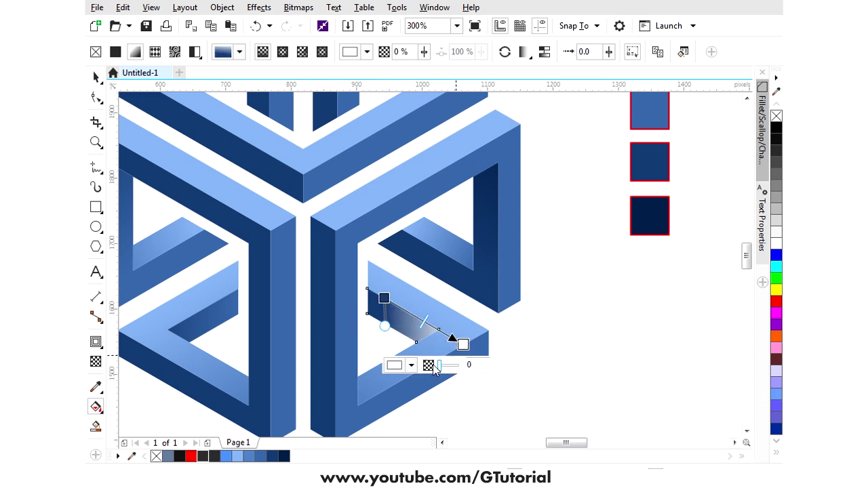
left_click(397, 365)
left_click(440, 215)
left_click(649, 219)
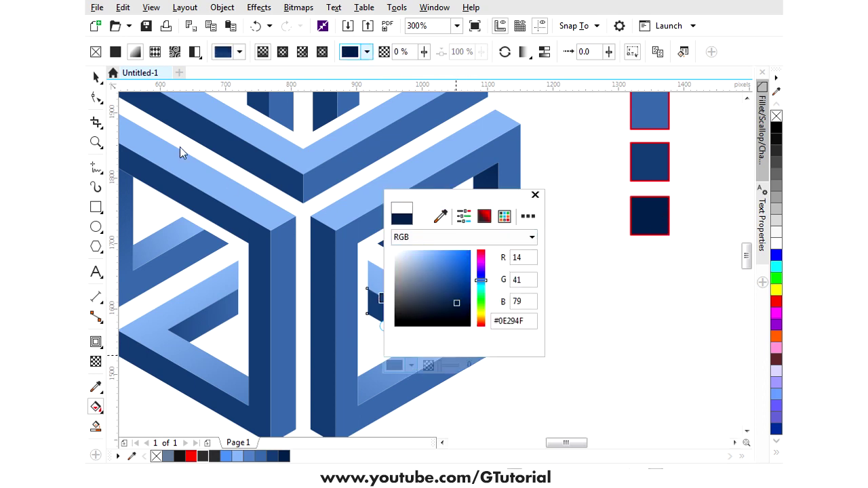
key("space")
left_click(588, 319)
Delete the four blue colour swatches beside the cube logo.
scroll(588, 319, "down", 1)
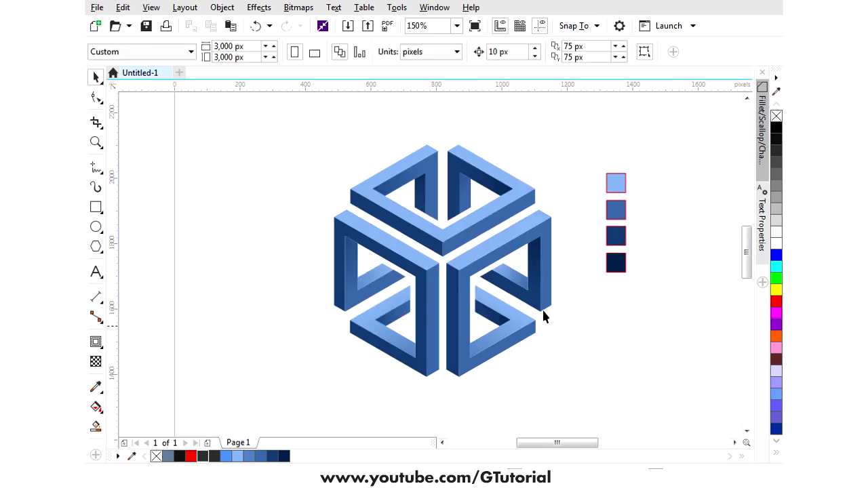
scroll(502, 158, "up", 1)
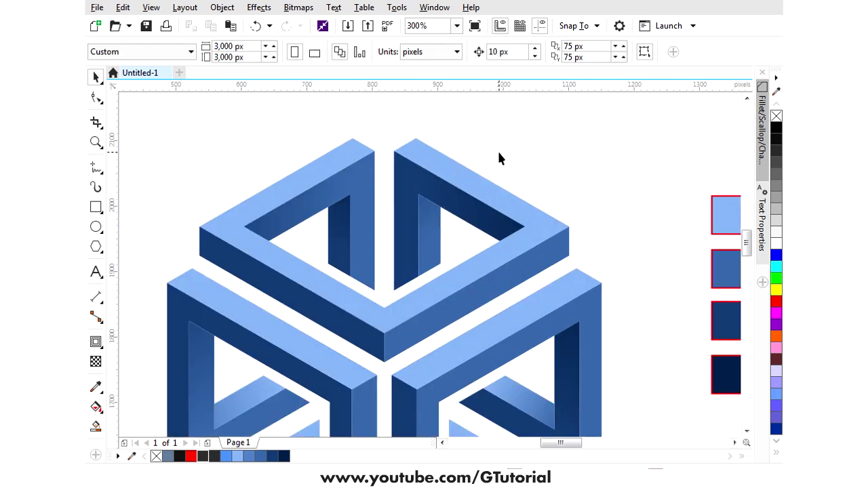
scroll(452, 239, "down", 1)
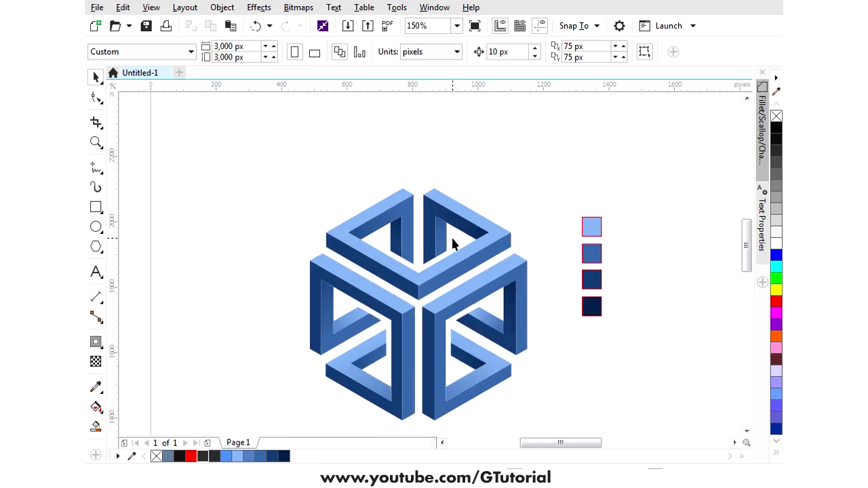
left_click_drag(632, 347, 631, 347)
key("Delete")
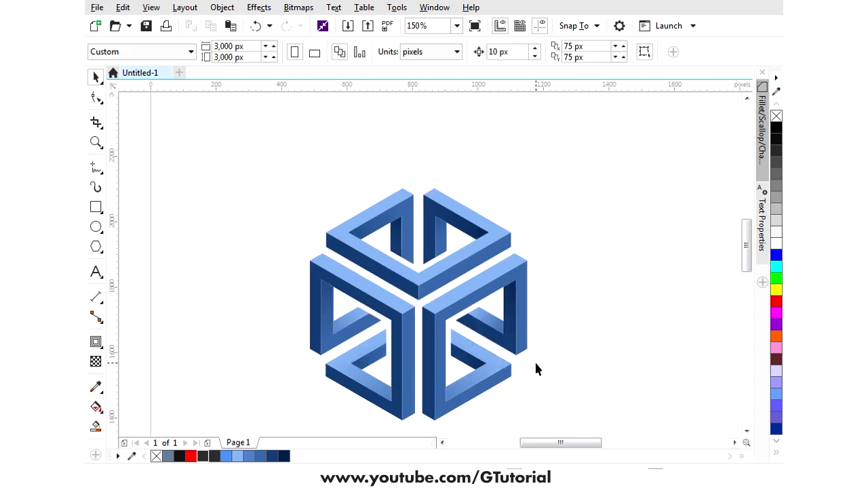
Move the whole cube logo to the horizontal middle of the page and group its parts.
scroll(526, 272, "down", 1)
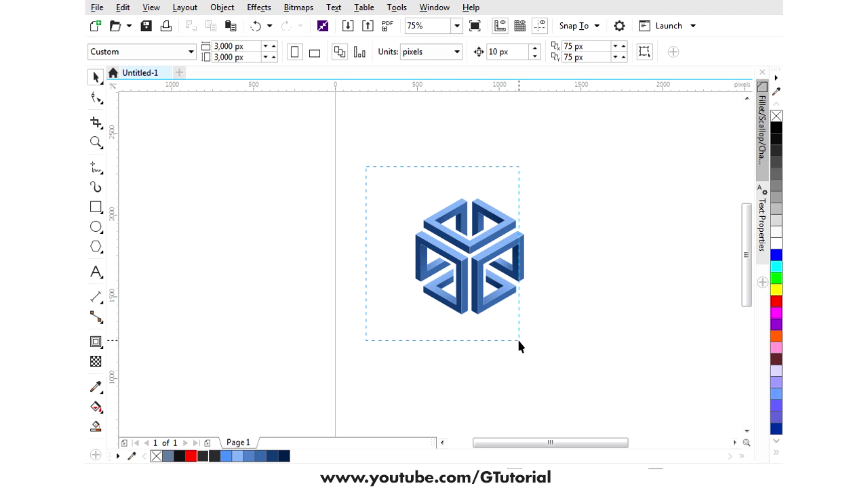
left_click_drag(507, 331, 507, 332)
scroll(310, 280, "down", 2)
left_click_drag(393, 270, 453, 272)
scroll(453, 271, "up", 2)
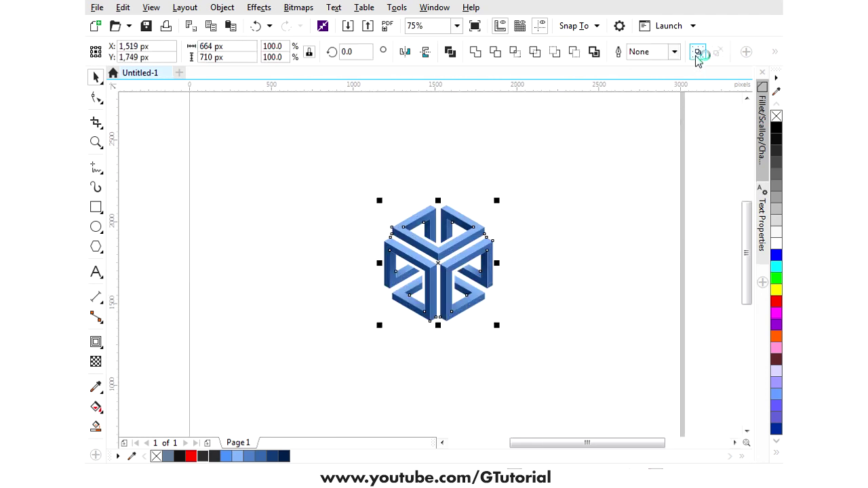
left_click(481, 268)
scroll(481, 278, "down", 2)
scroll(476, 280, "up", 2)
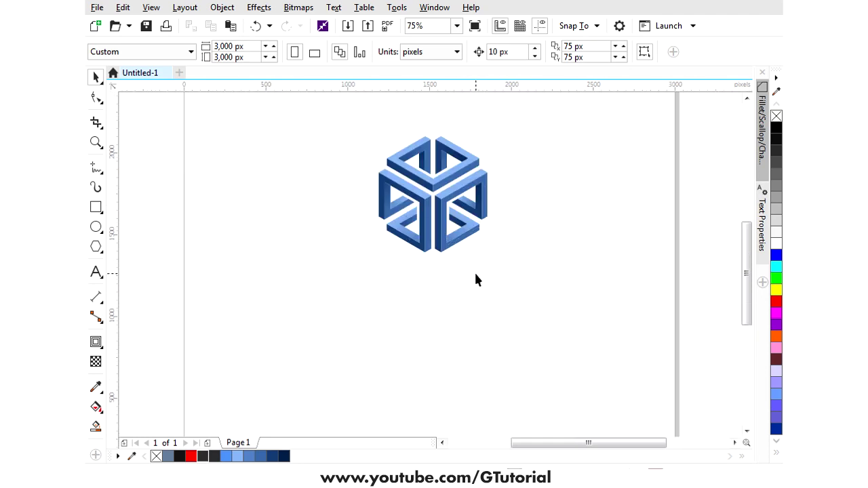
left_click_drag(442, 241, 436, 243)
left_click(169, 292)
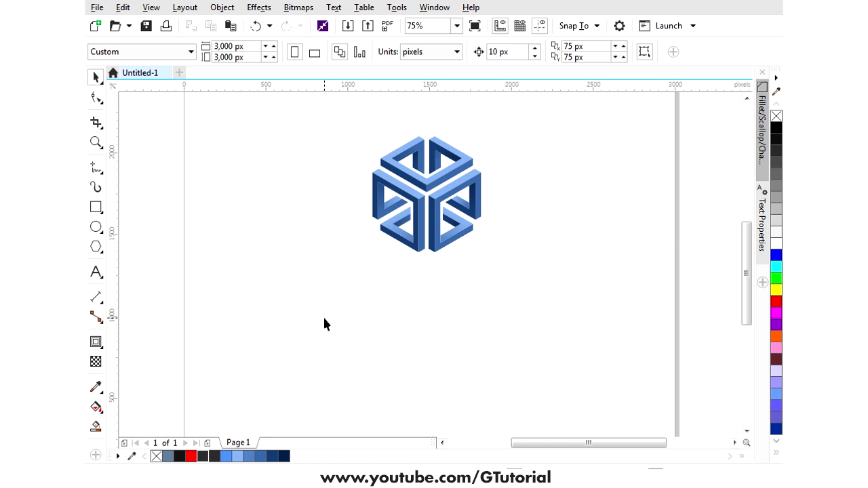
Add the text "INFINITY BOX" below the cube logo and set its font to Gotham Black.
left_click(95, 272)
left_click(358, 303)
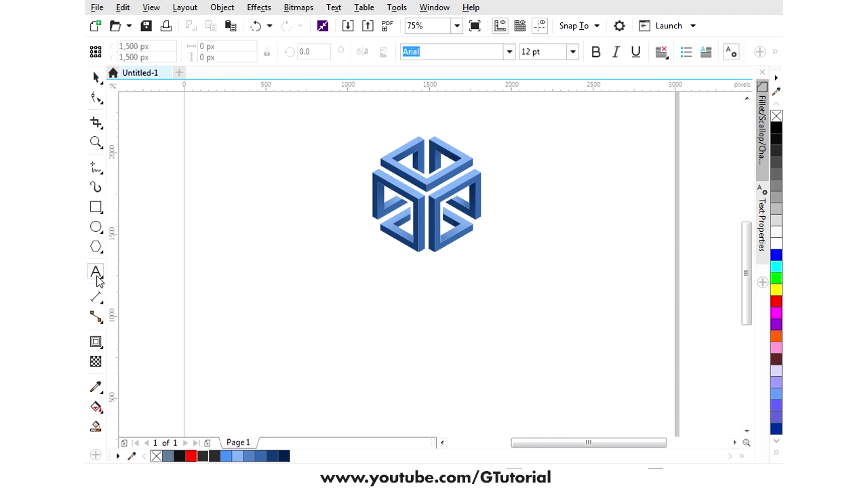
type("INFINITY")
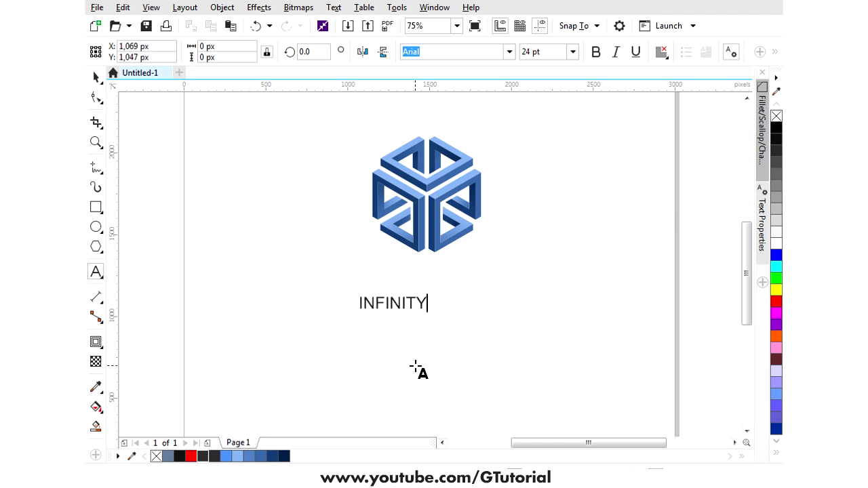
type(" BOX")
key("Escape")
left_click(96, 76)
left_click(510, 56)
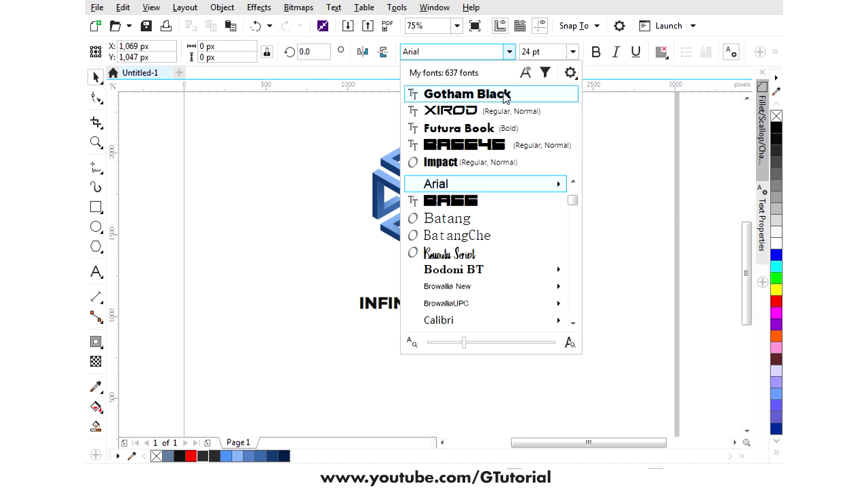
left_click(505, 94)
Duplicate the name directly below itself and change the copy's text to "TAGLINE HERE".
left_click_drag(423, 316, 423, 333)
key("F8")
left_click(422, 322)
key("ctrl+a")
type("TAG")
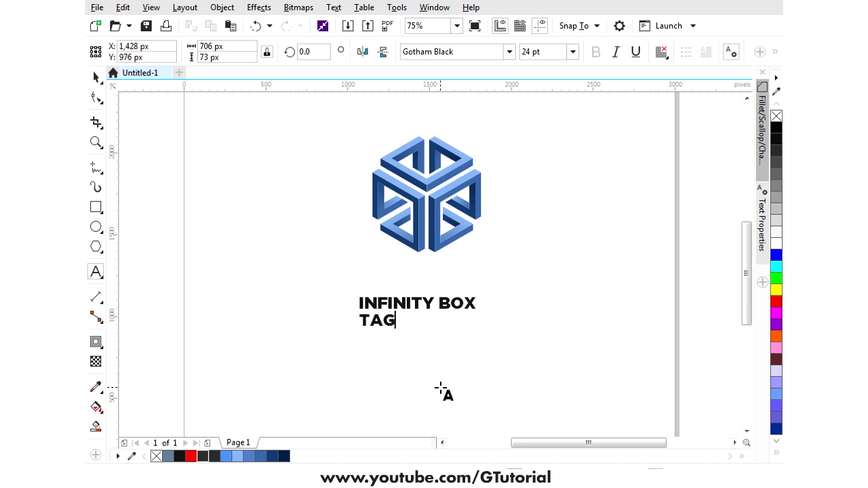
type("LINE HERE")
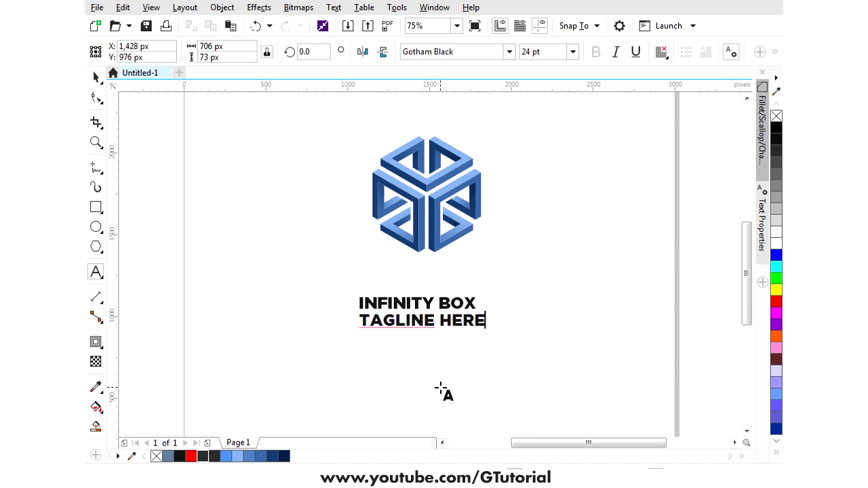
key("Escape")
Widen the letter spacing of the tagline and scale it down beneath the name.
left_click(95, 97)
left_click_drag(489, 332, 519, 326)
left_click(96, 77)
key("ctrl+z")
scroll(425, 316, "up", 2)
Centre the name and tagline on each other horizontally and convert both texts to curves.
left_click_drag(259, 267, 556, 355)
key("c")
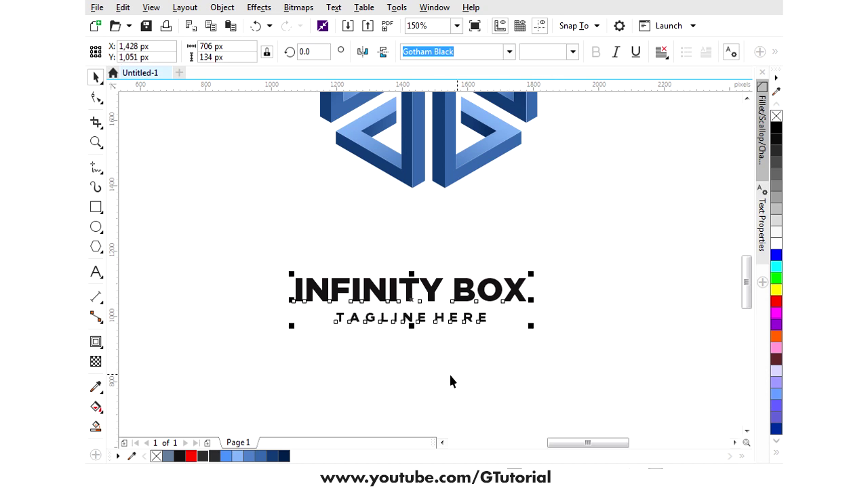
right_click(414, 291)
left_click(468, 204)
left_click(412, 246)
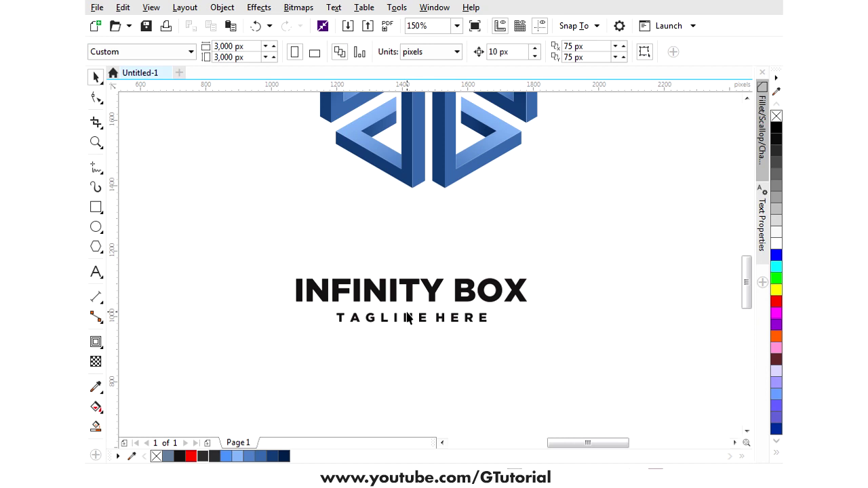
Move the tagline slightly up, closer to the name.
scroll(411, 322, "up", 2)
left_click_drag(411, 327, 411, 321)
left_click(465, 224)
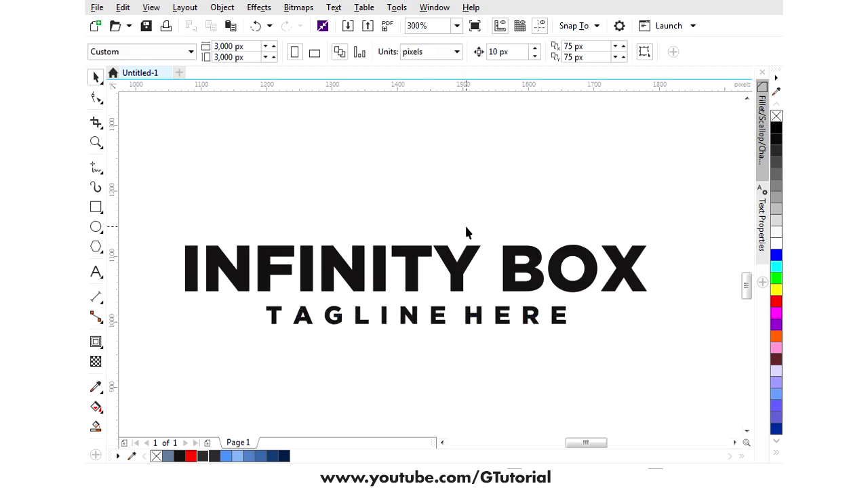
Scale the grouped name and tagline up to about 949 px wide and centre them horizontally under the cube.
scroll(433, 296, "down", 4)
scroll(432, 304, "down", 2)
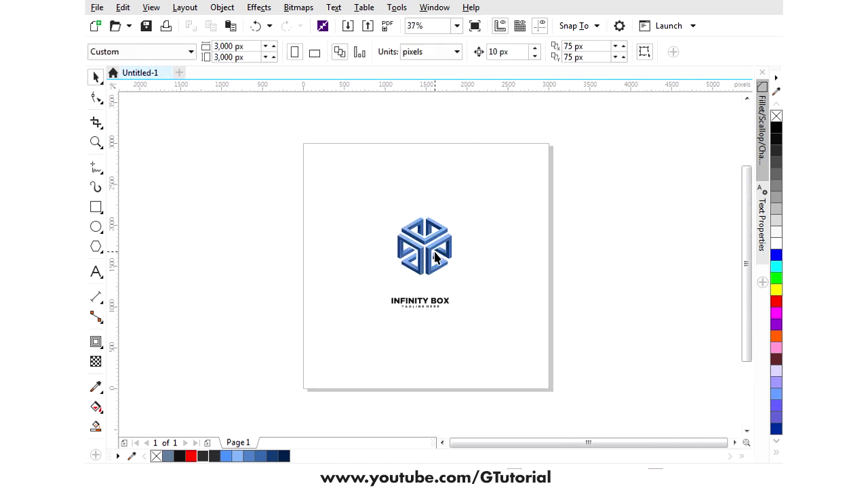
left_click_drag(473, 326, 479, 306)
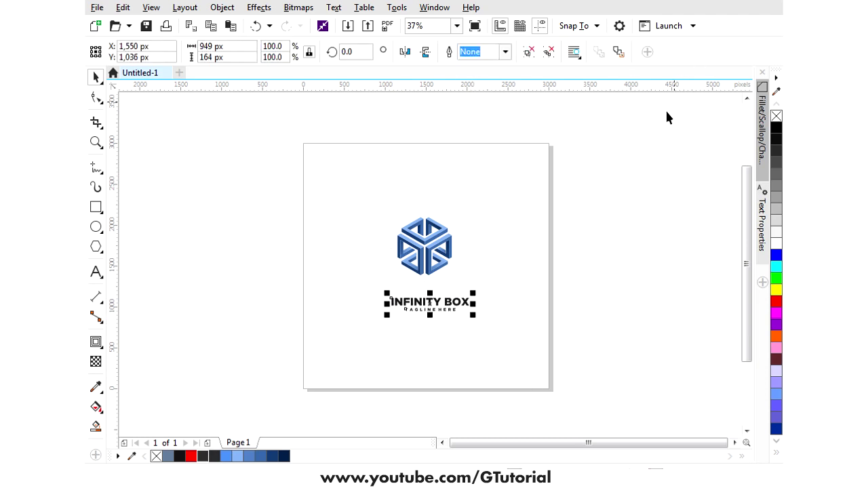
left_click(424, 253, "shift")
left_click(436, 344)
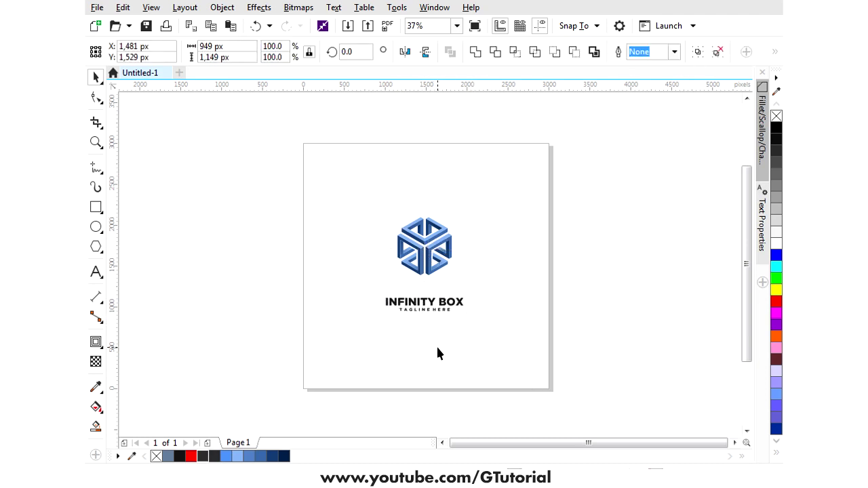
Scale the cube logo down to 83.6 % and place it closer above the name.
left_click(438, 274)
left_click_drag(462, 213, 420, 261)
scroll(426, 243, "up", 2)
left_click_drag(512, 369, 497, 348)
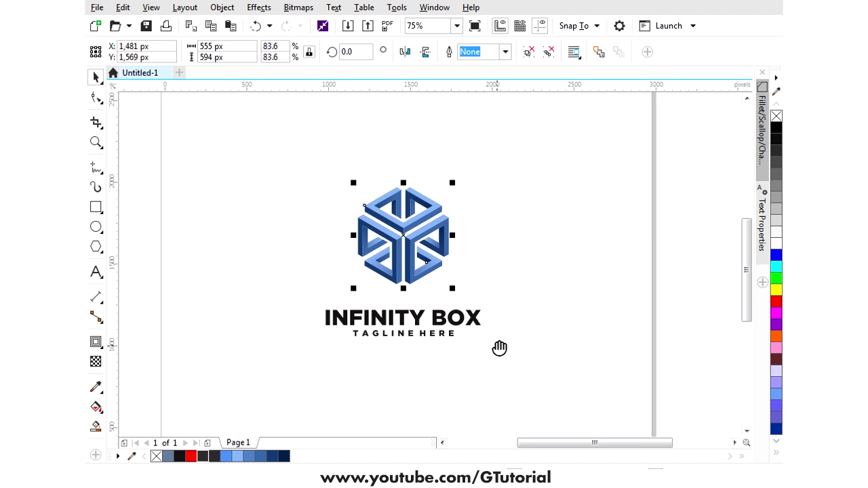
left_click(494, 349)
scroll(331, 309, "down", 2)
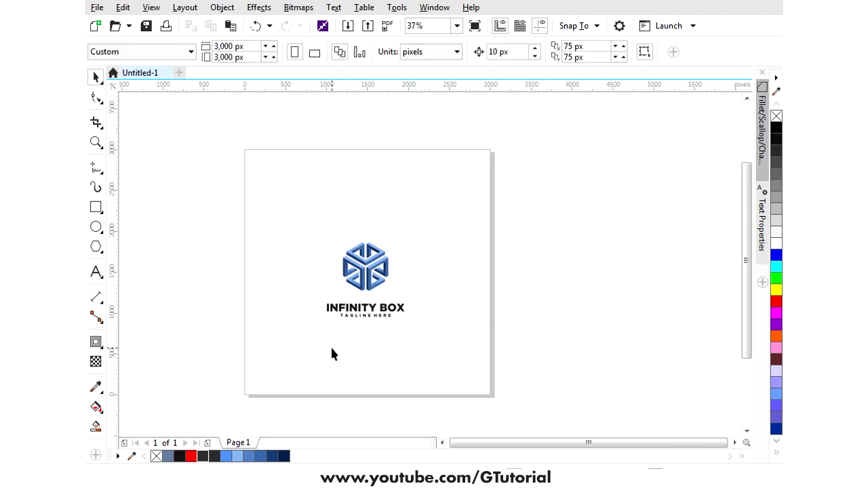
scroll(339, 290, "up", 2)
left_click_drag(339, 290, 375, 261)
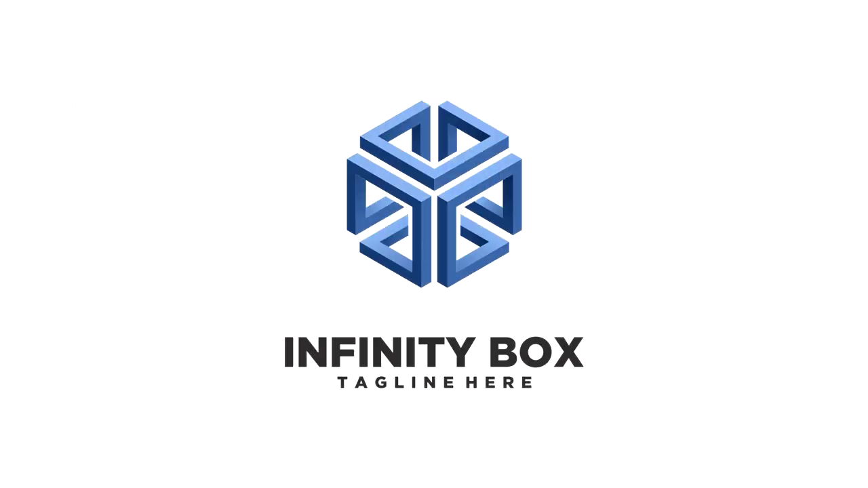